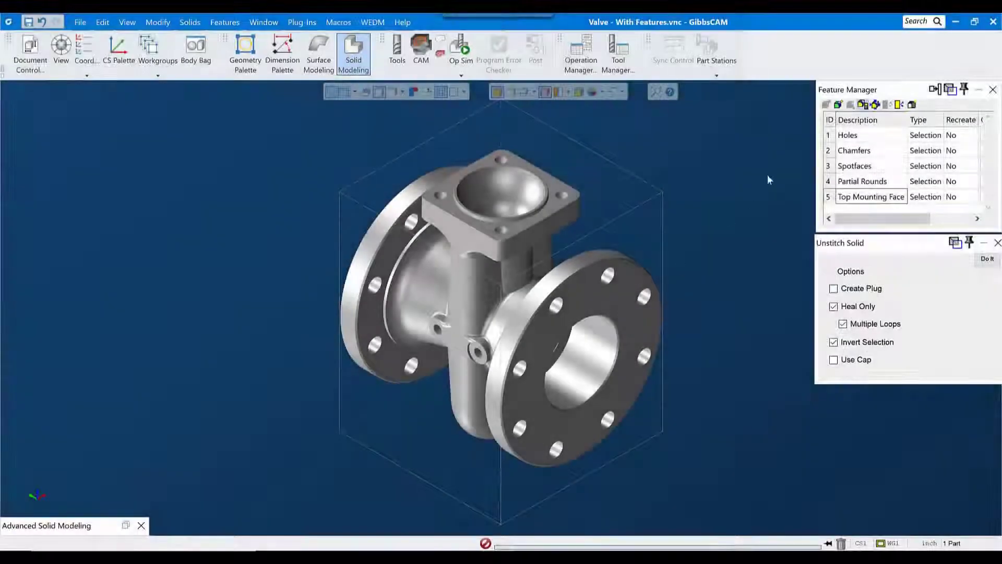
Step: Unstitch the saved Holes and Chamfers features from the valve solid
click(851, 134)
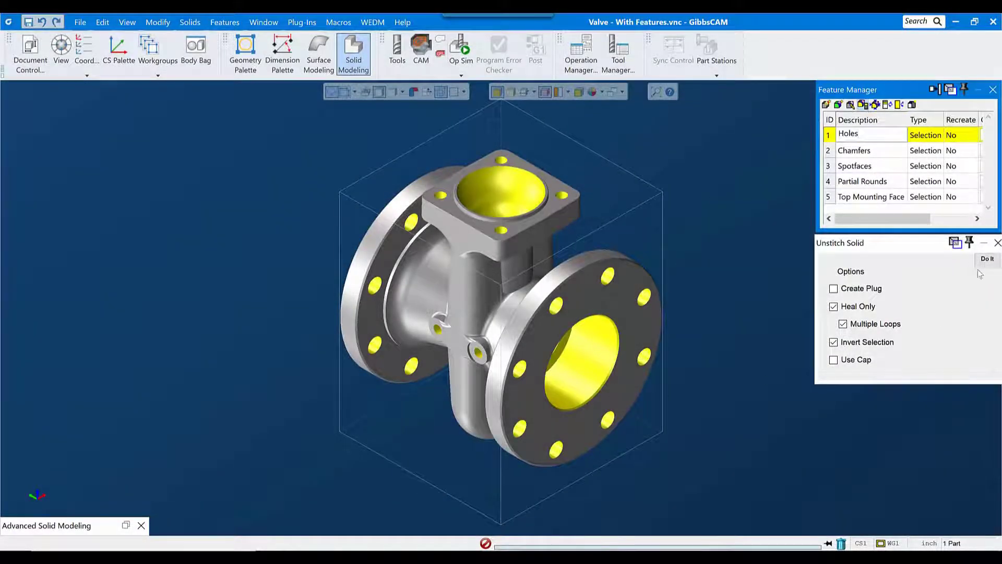
click(987, 259)
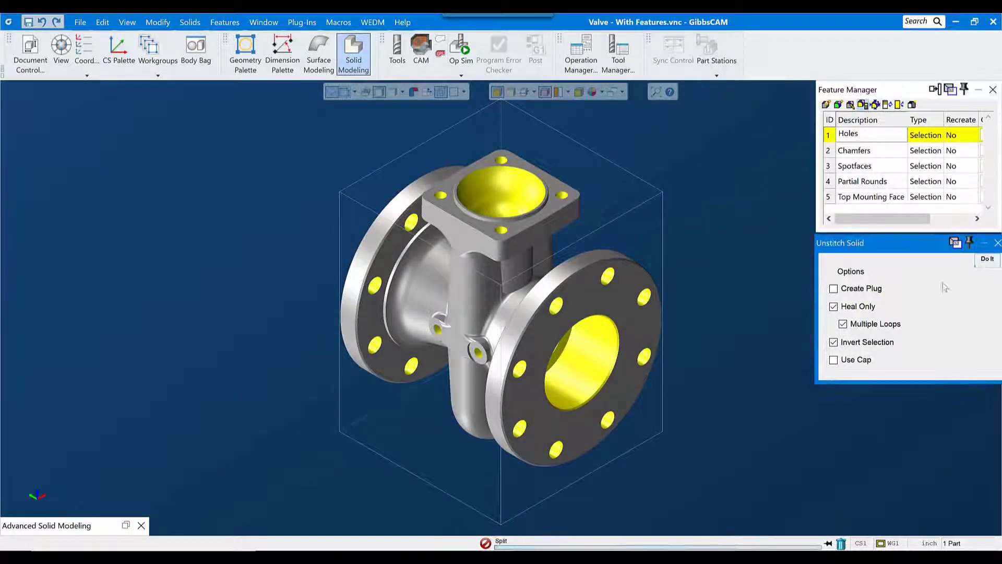
click(854, 151)
scroll(531, 366, up, 5)
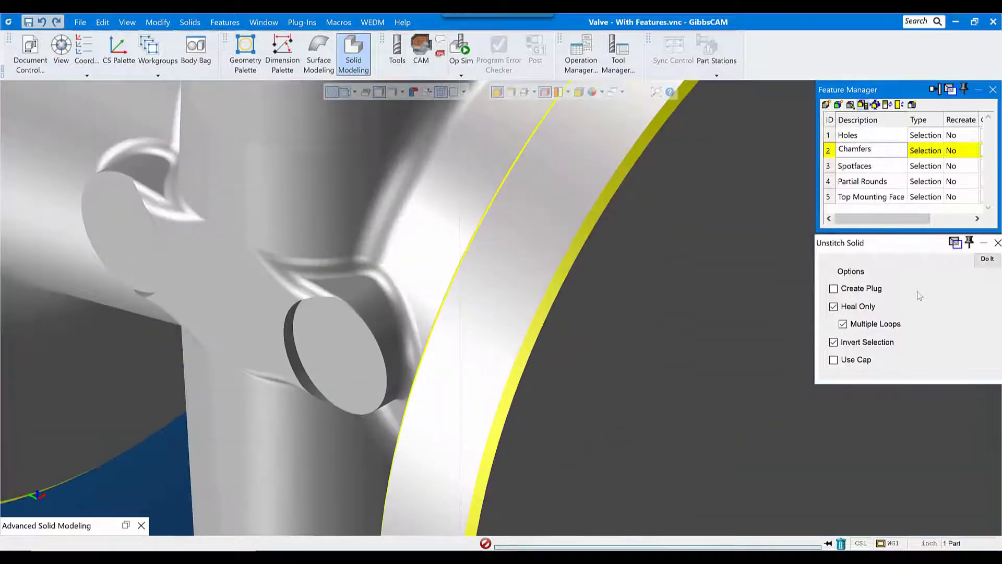
click(986, 259)
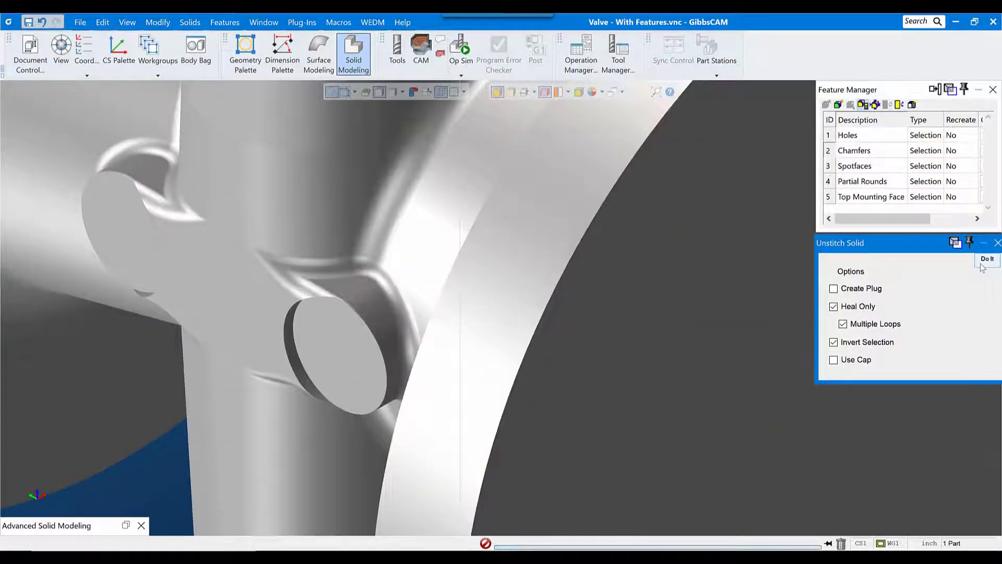
Step: Unstitch the saved Spotfaces feature from the small bosses on the valve body
key(ctrl+u)
click(857, 166)
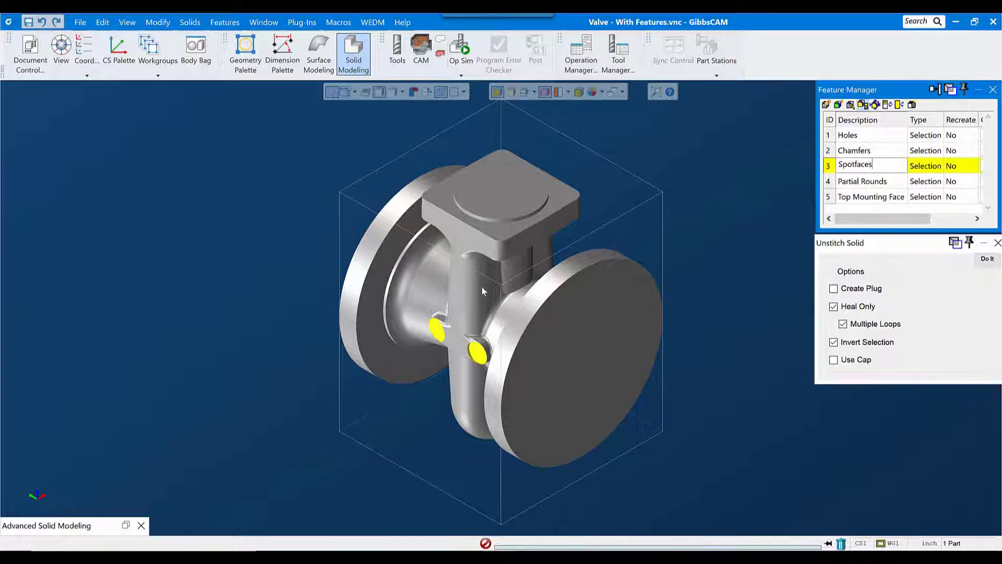
scroll(433, 313, up, 5)
click(987, 260)
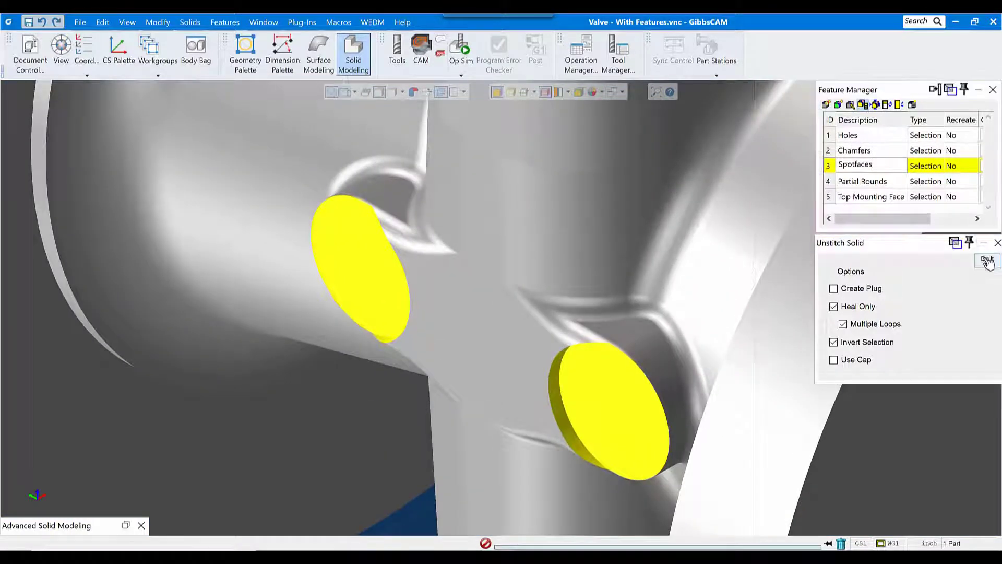
key(ctrl+u)
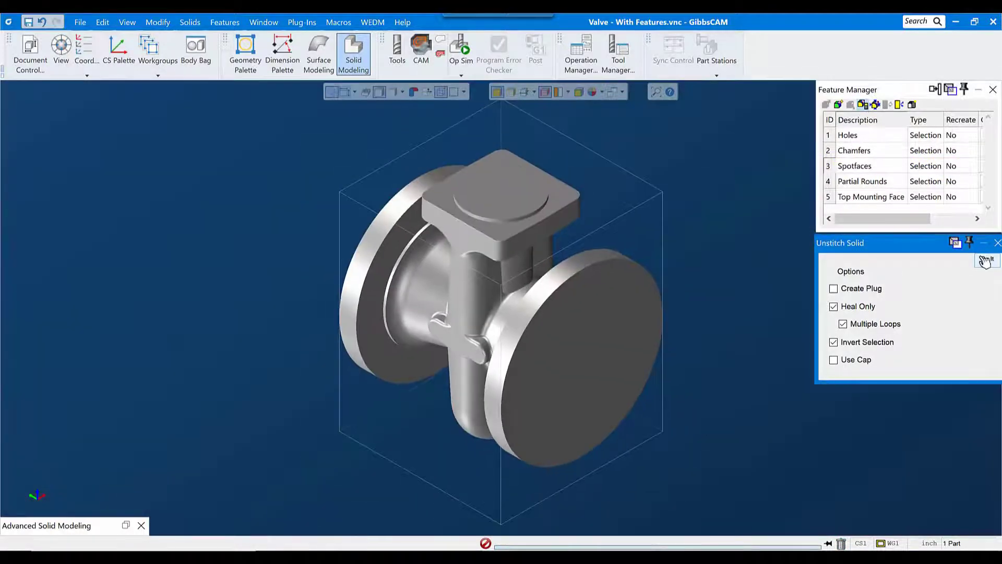
Step: Unstitch the saved Partial Rounds feature along the edge of the valve's top mounting plate
click(879, 181)
scroll(449, 219, up, 5)
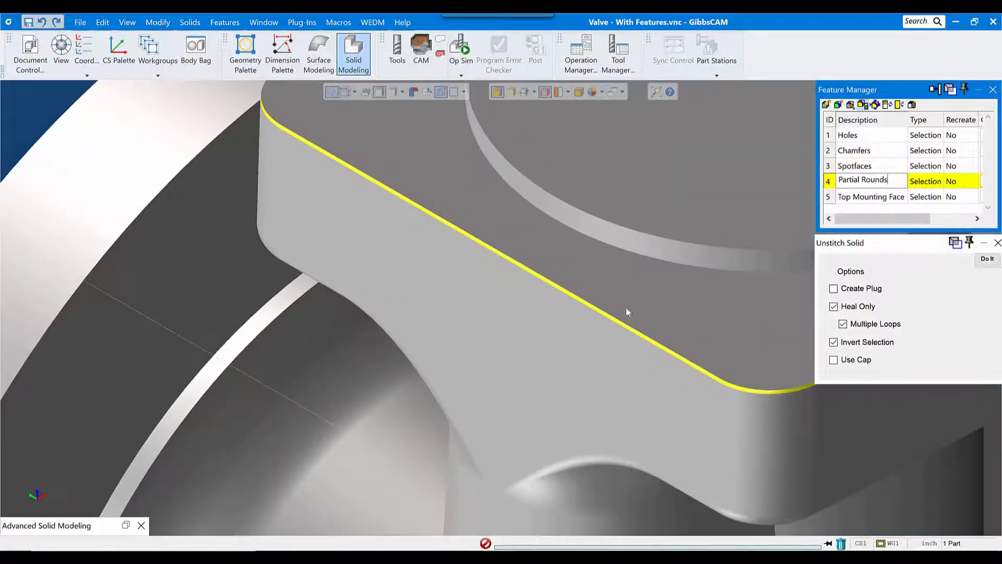
click(988, 263)
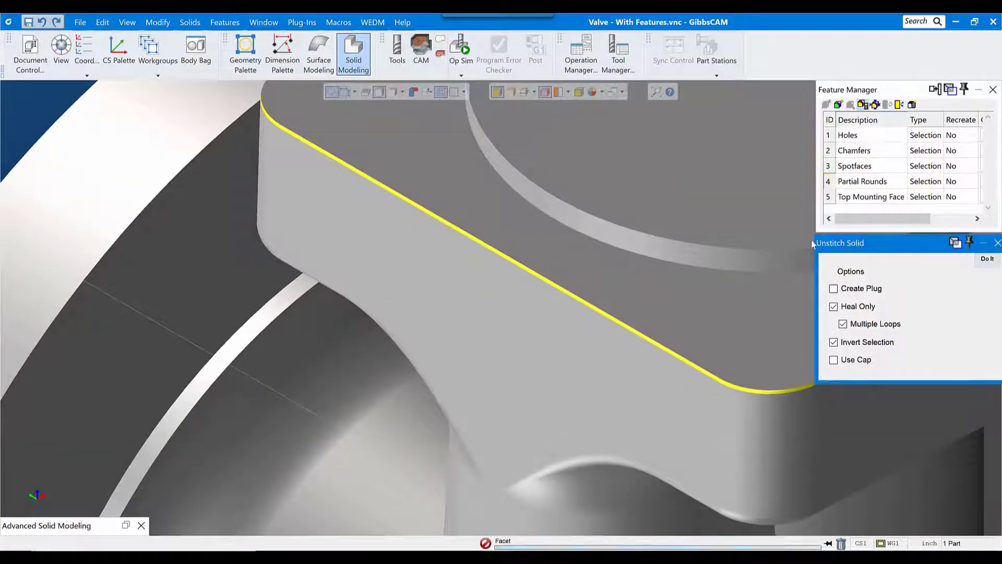
key(ctrl+f)
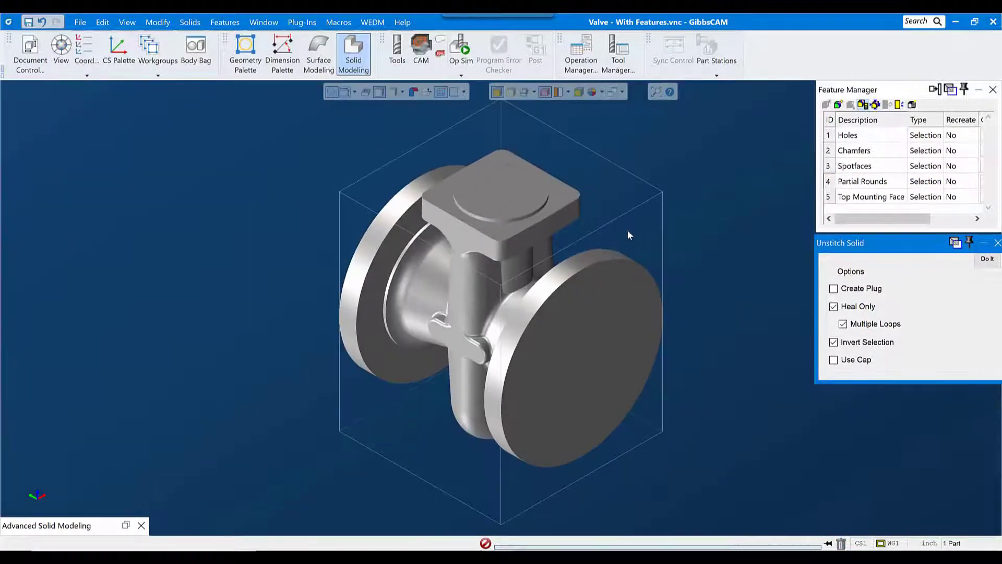
Step: Unstitch the saved Top Mounting Face feature from the valve solid
click(848, 197)
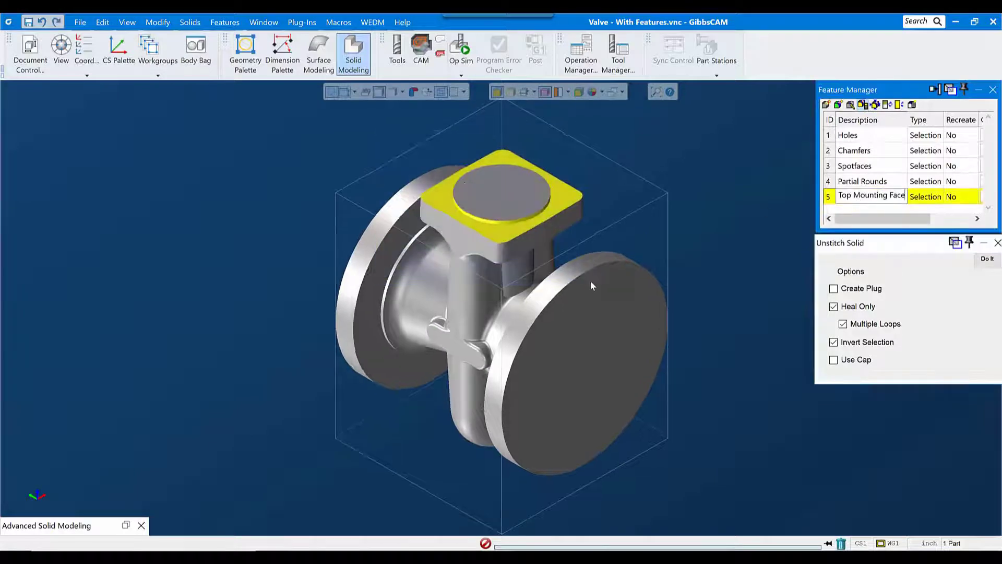
scroll(590, 280, up, 5)
click(988, 260)
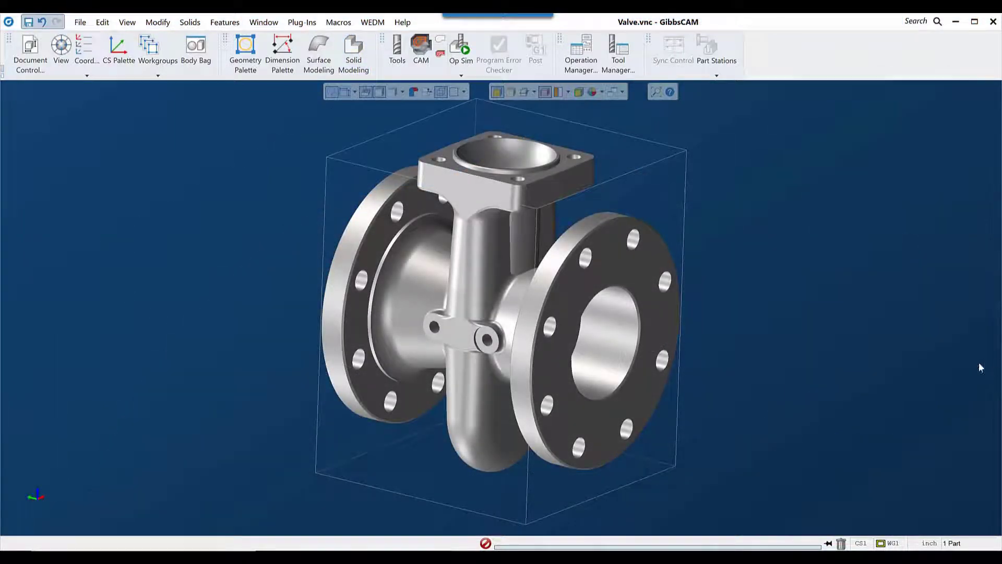
Step: Store the original valve solid in the Body Bag and duplicate it to get a working copy in the workspace
middle_drag(756, 341, 686, 235)
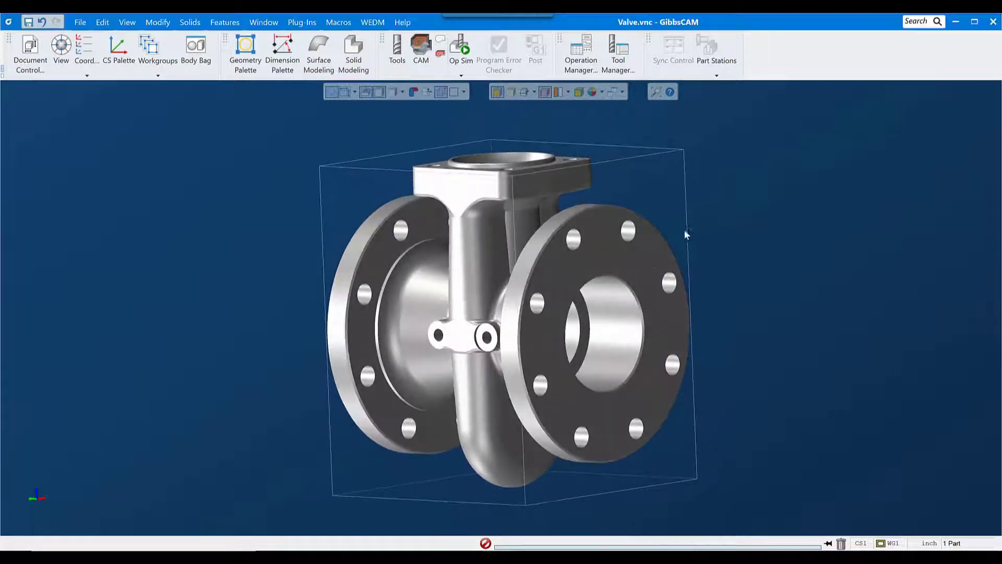
middle_drag(622, 306, 633, 284)
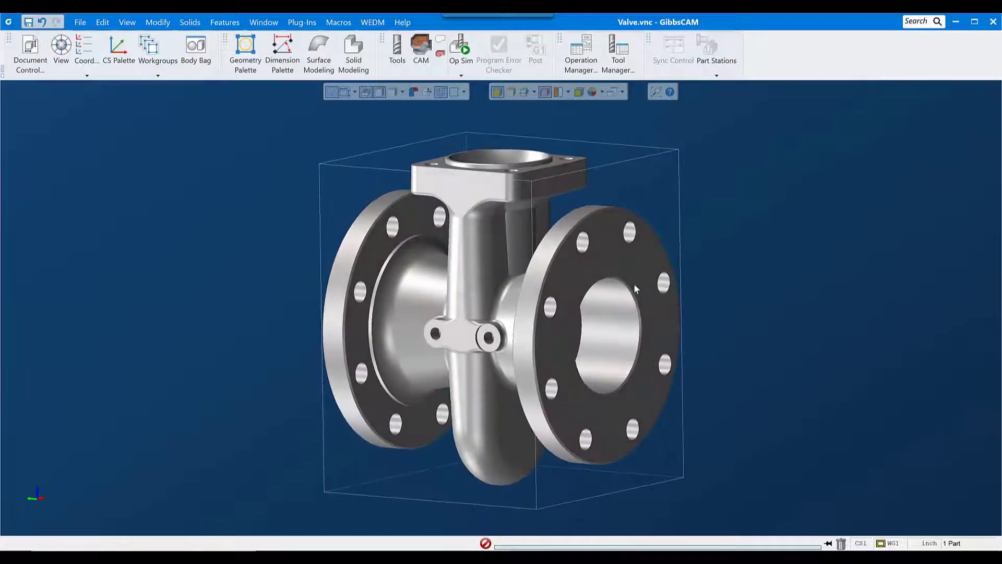
double_click(568, 277)
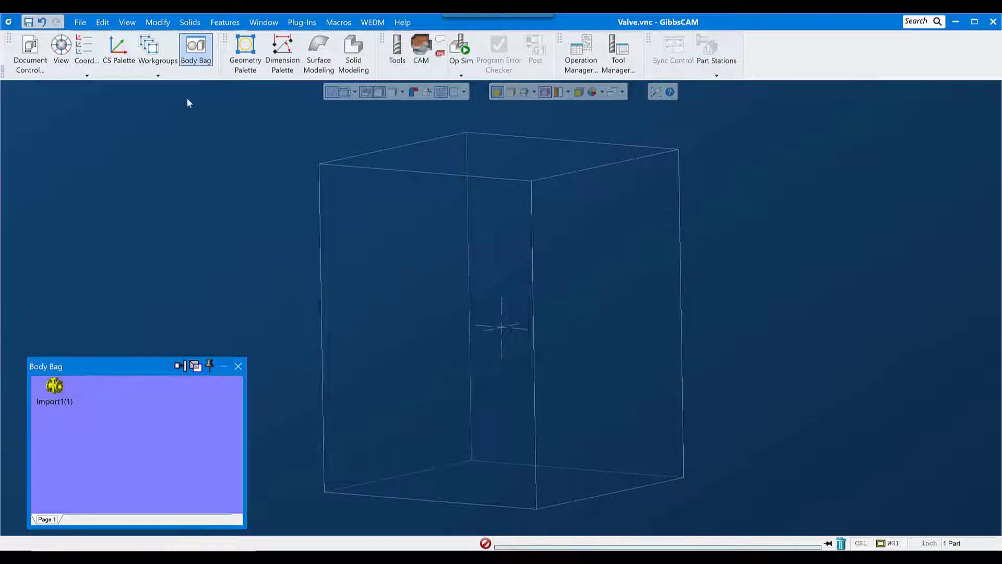
click(157, 22)
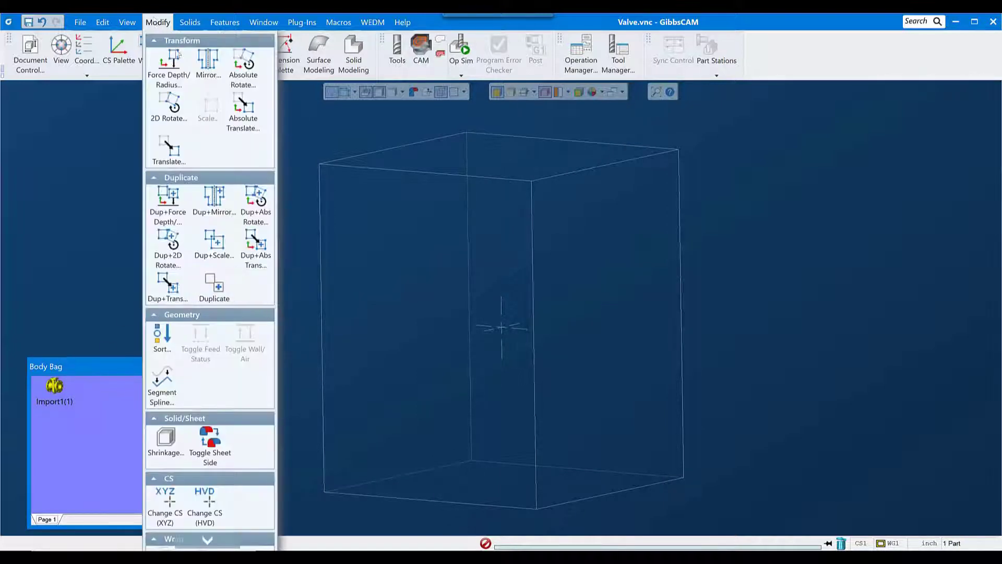
click(223, 303)
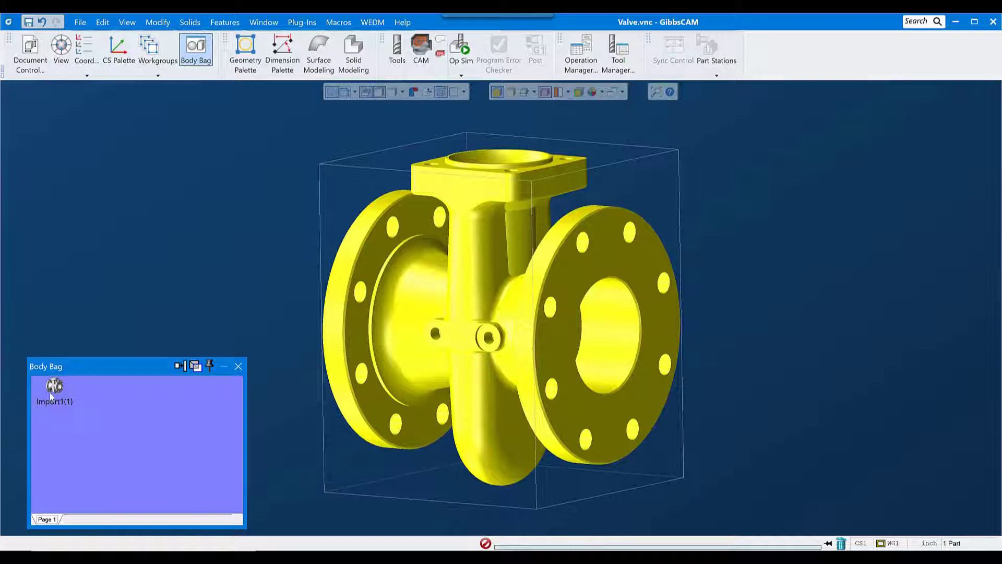
click(239, 367)
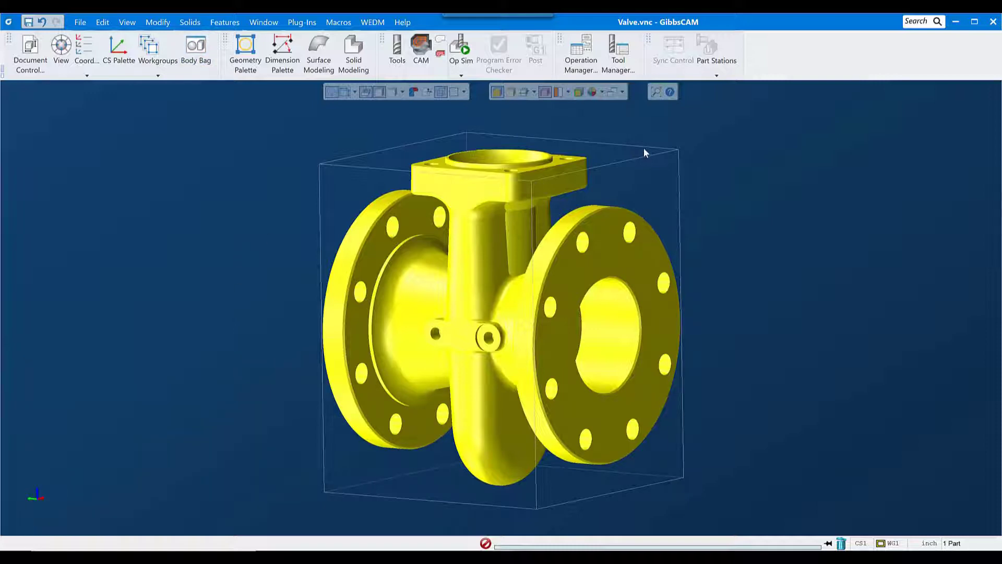
click(710, 222)
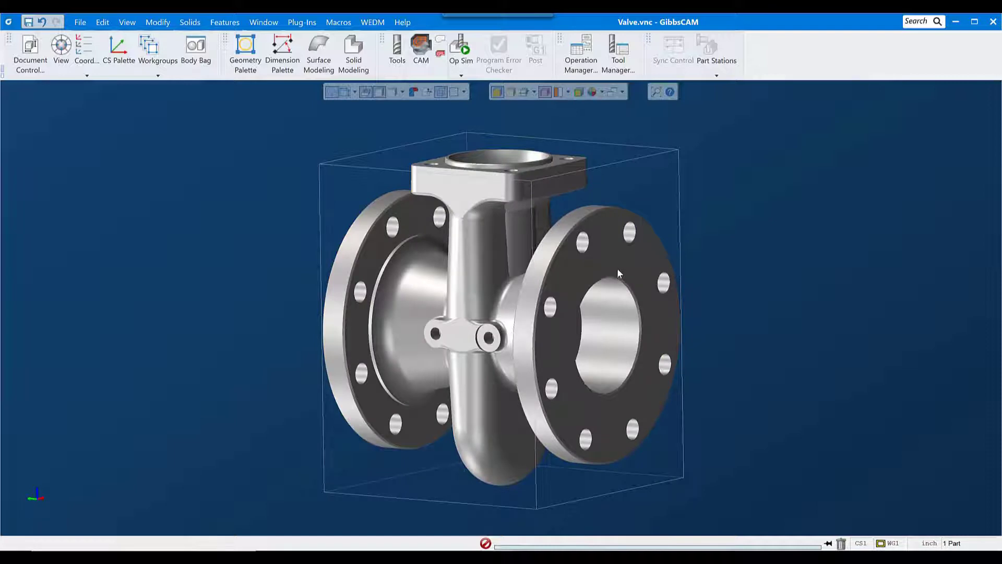
Step: Remove one upper bolt hole of the near flange with Unstitch Solid, using the hole's two edge loops
click(354, 54)
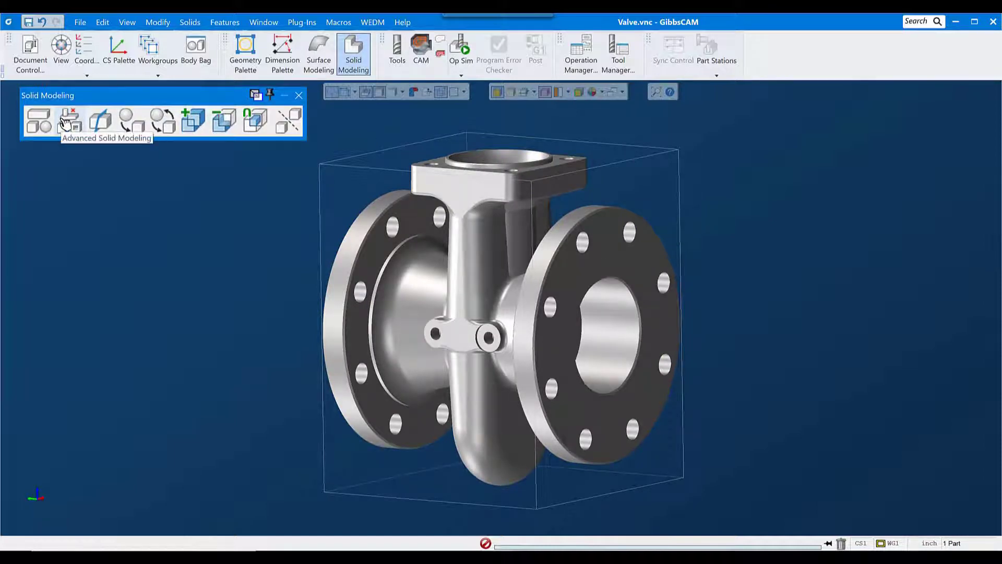
click(67, 122)
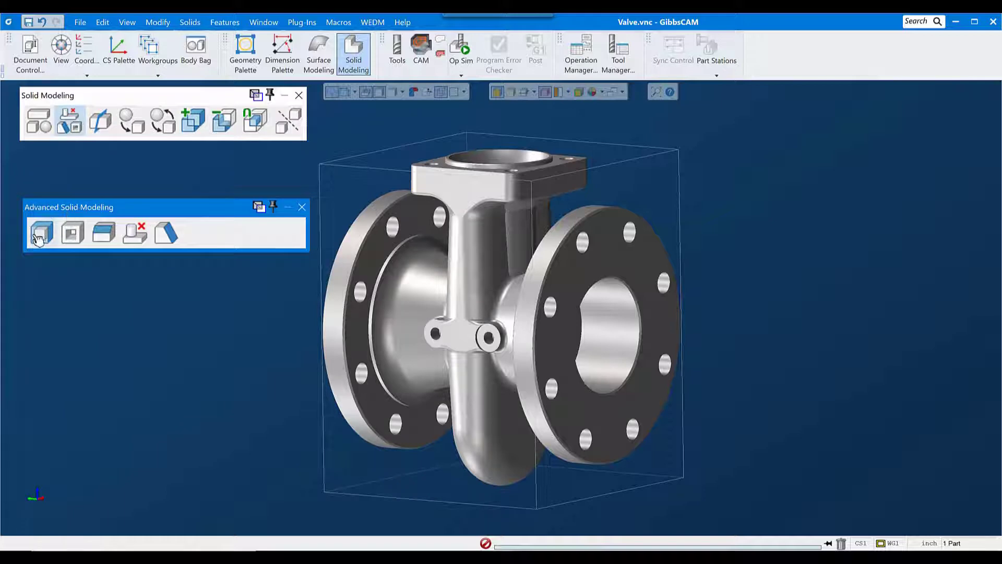
click(145, 238)
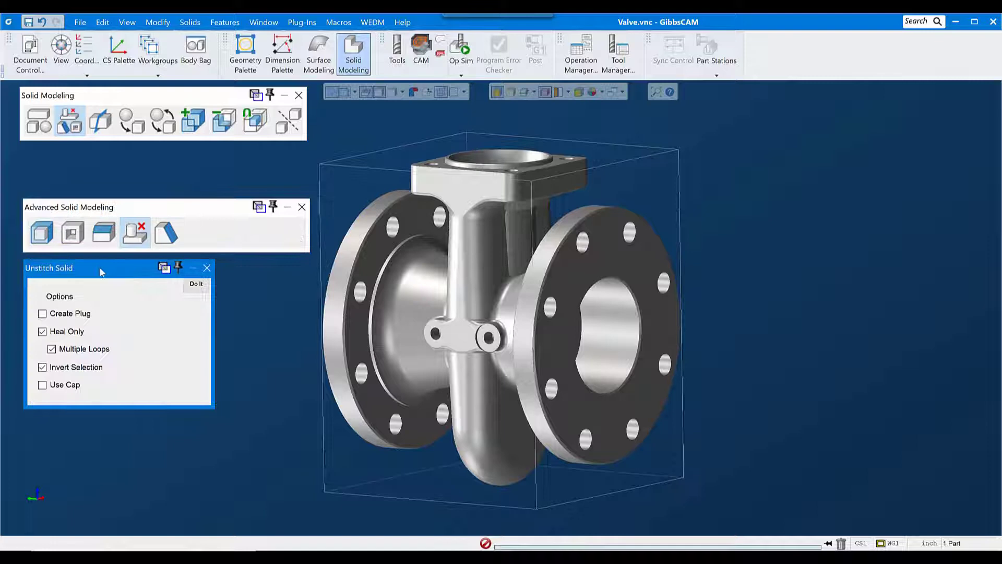
drag(99, 268, 99, 269)
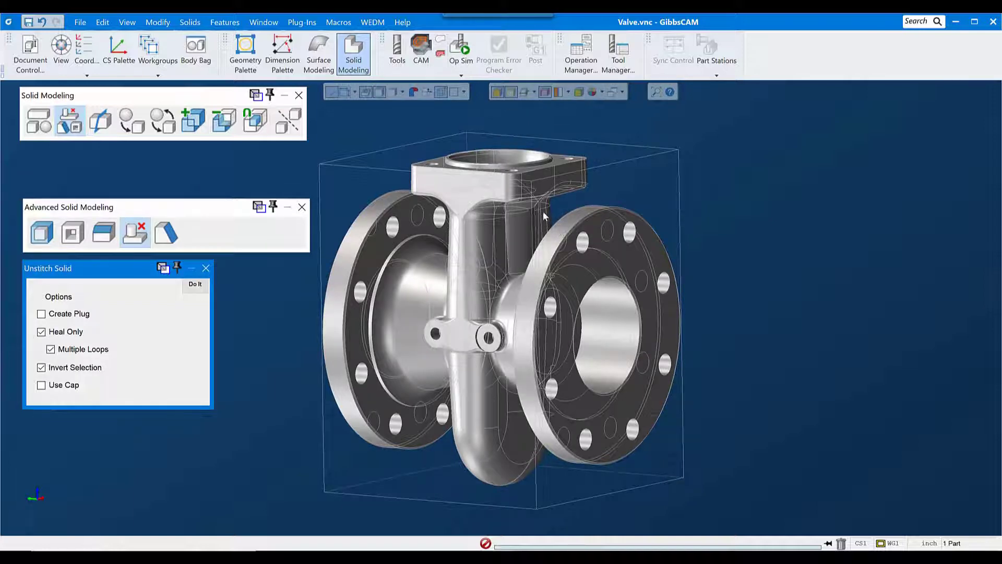
scroll(531, 232, up, 5)
click(476, 236)
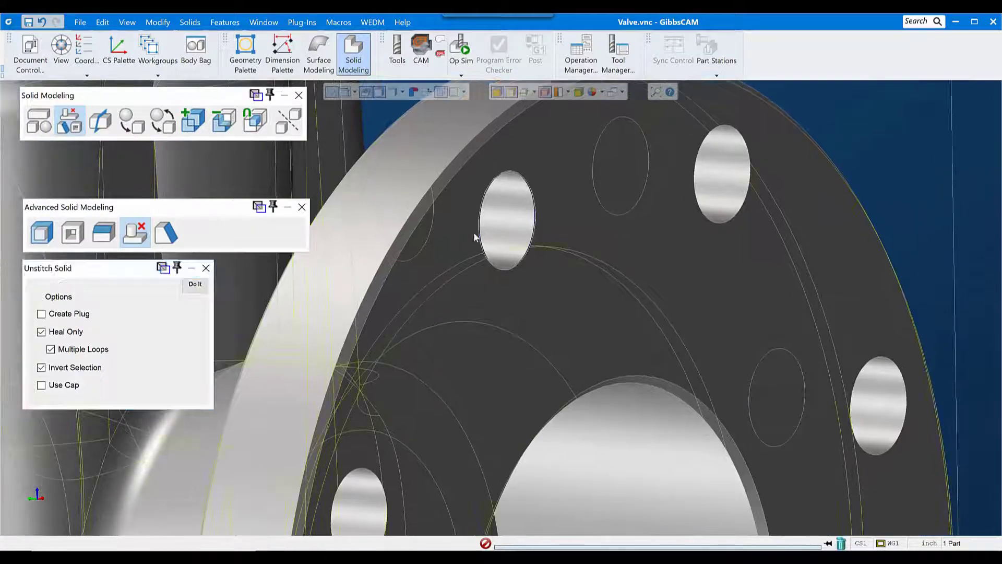
ctrl+click(403, 163)
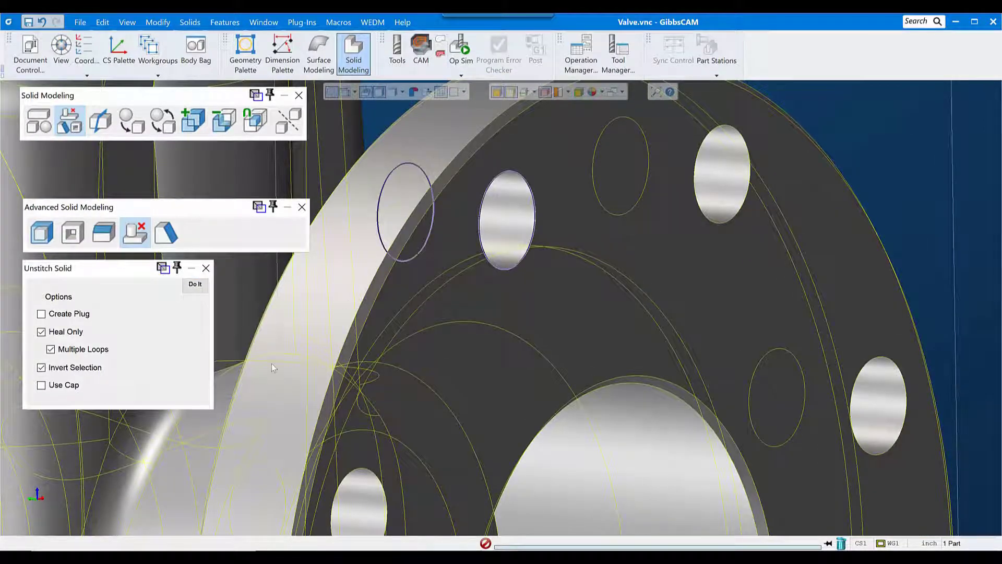
middle_drag(421, 350, 522, 362)
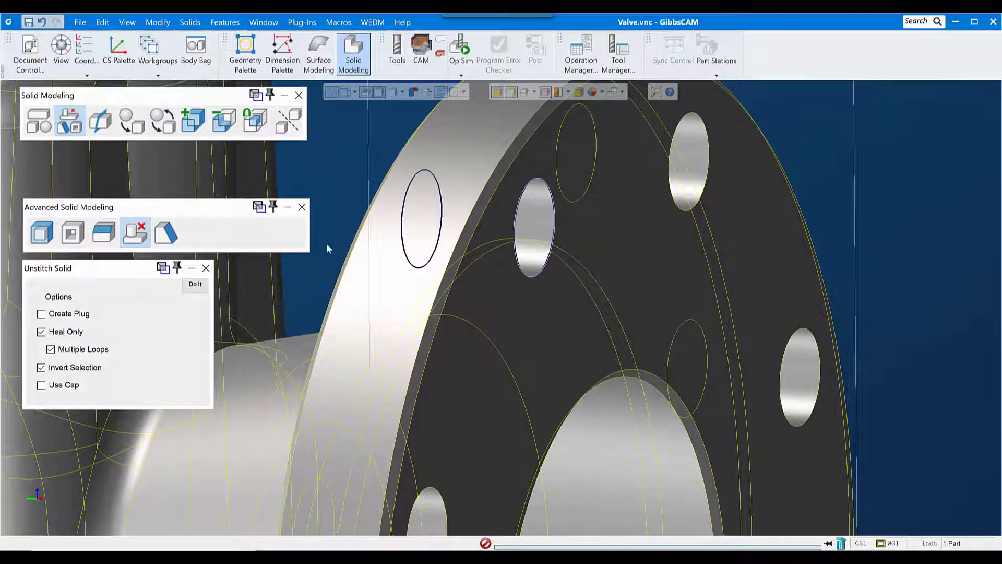
click(202, 286)
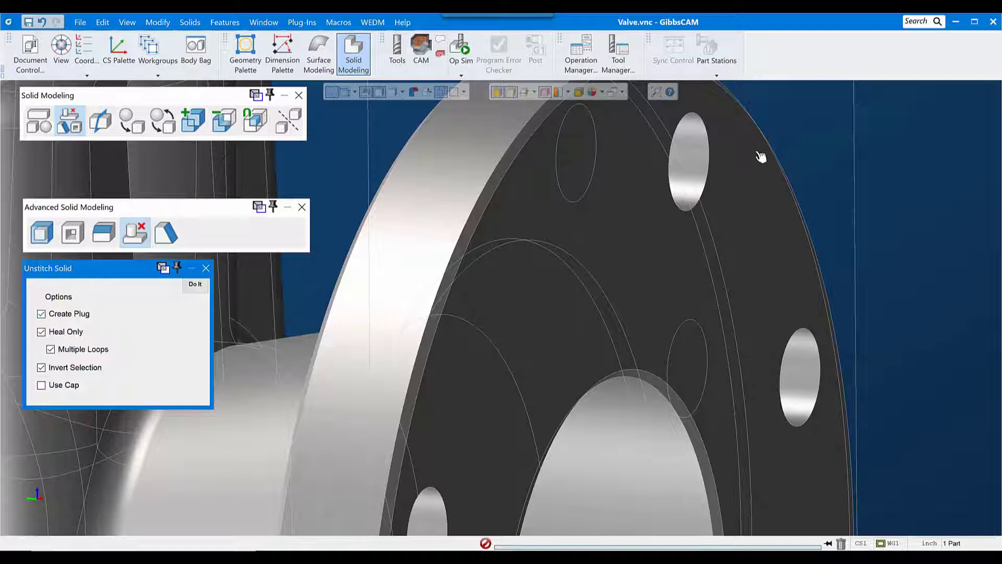
Step: Unstitch the adjacent flange bolt hole by its two edge loops with Create Plug enabled, and store the resulting plug in the Body Bag
click(698, 121)
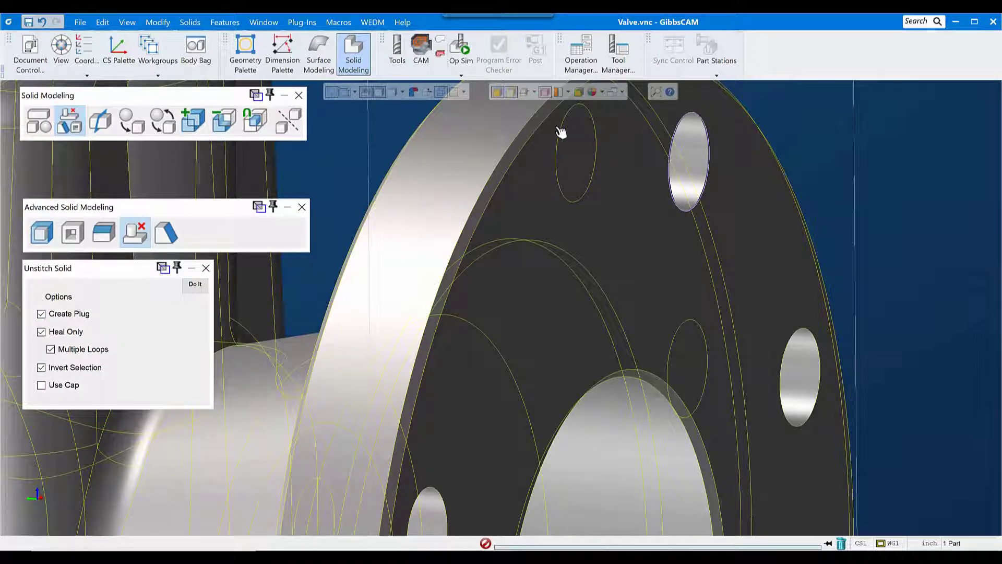
click(562, 137)
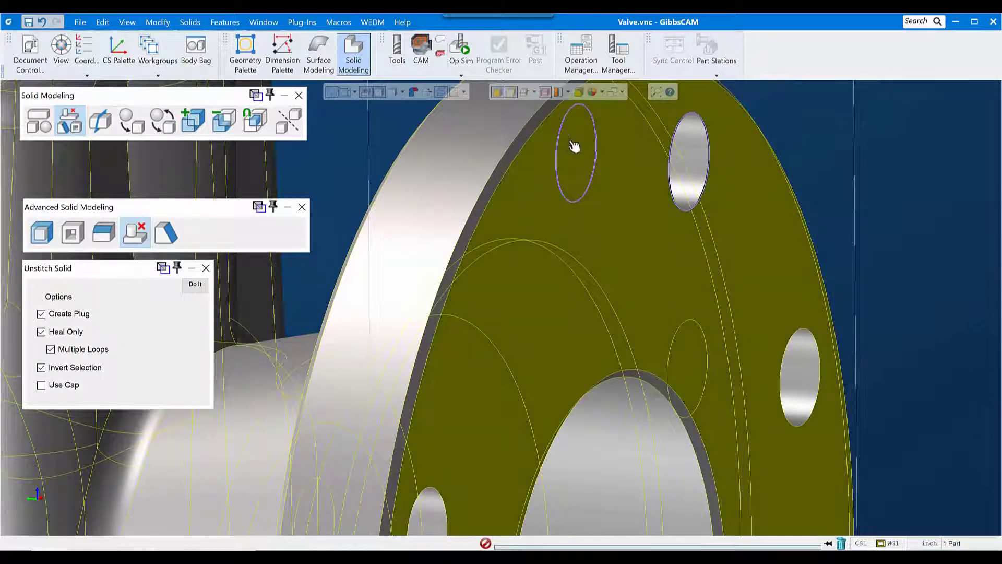
shift+click(575, 146)
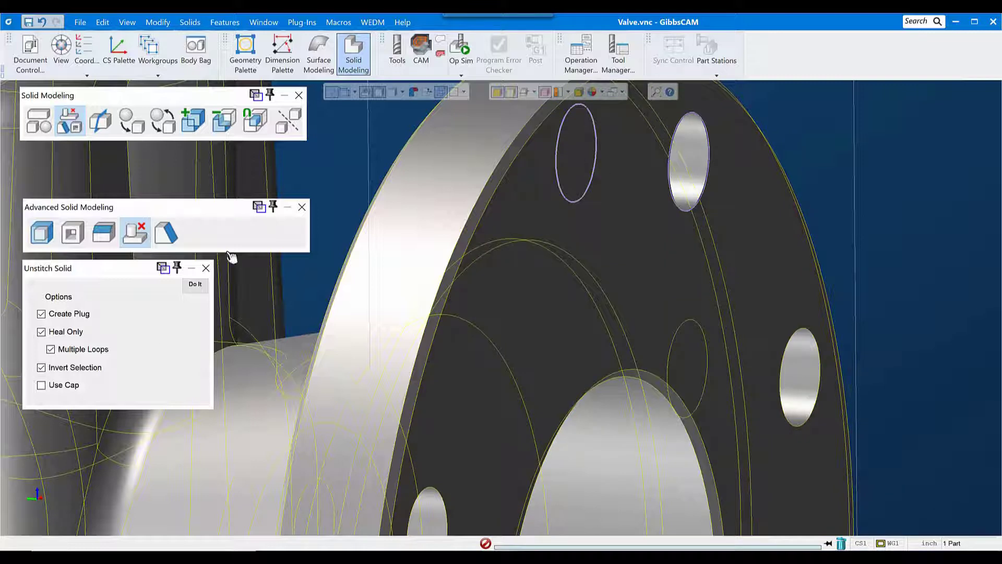
click(195, 287)
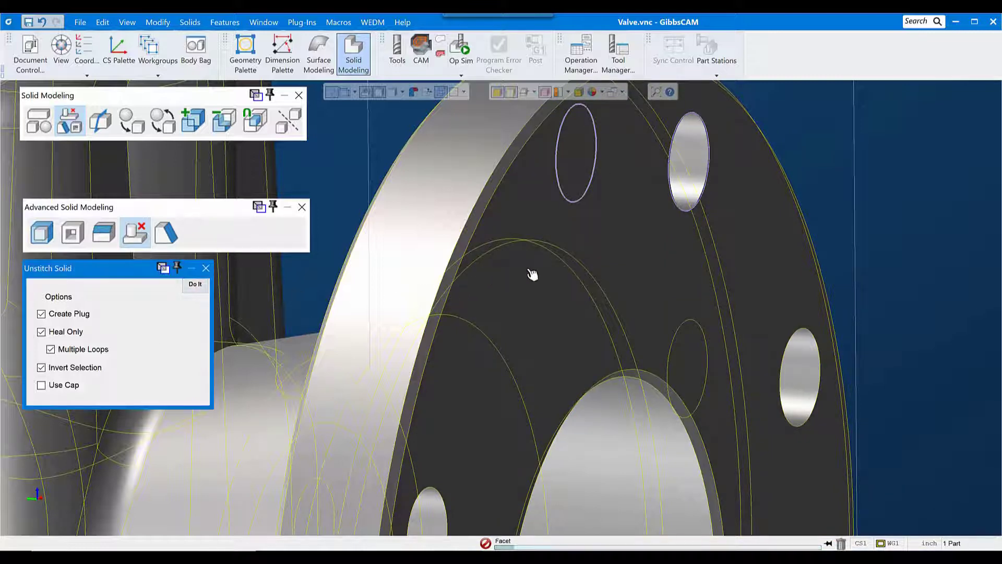
double_click(693, 139)
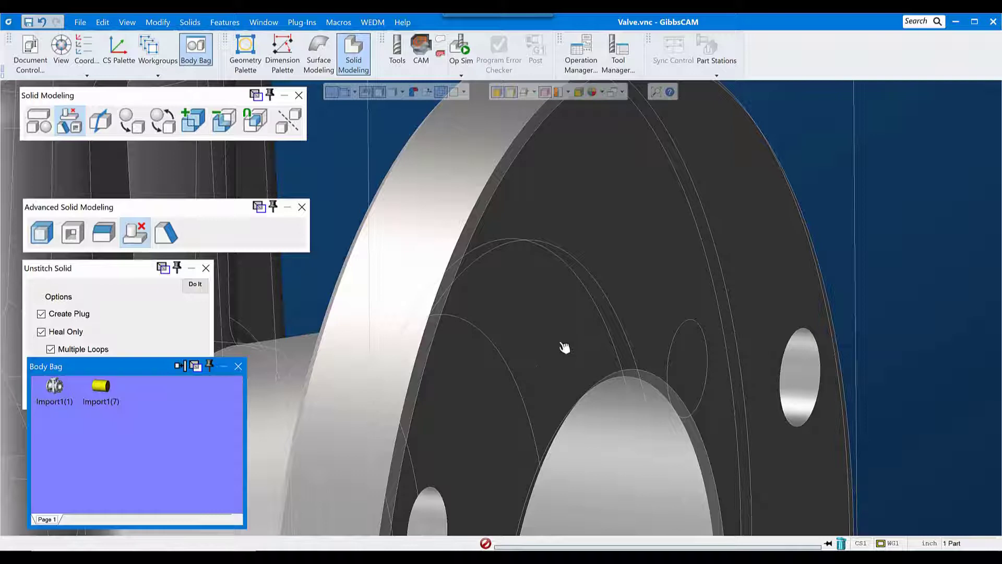
click(304, 306)
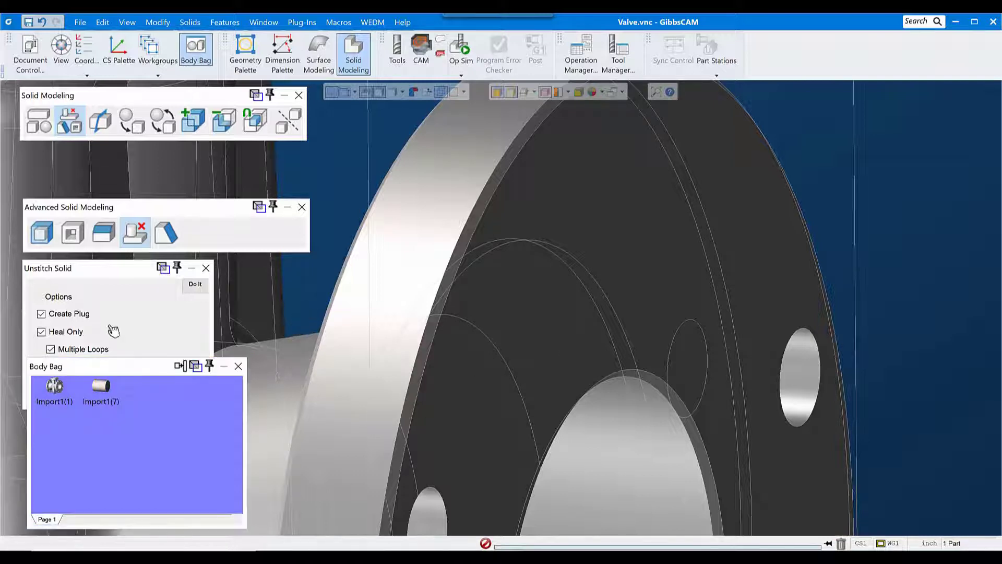
Step: Turn off plug creation in the Unstitch Solid options
click(59, 316)
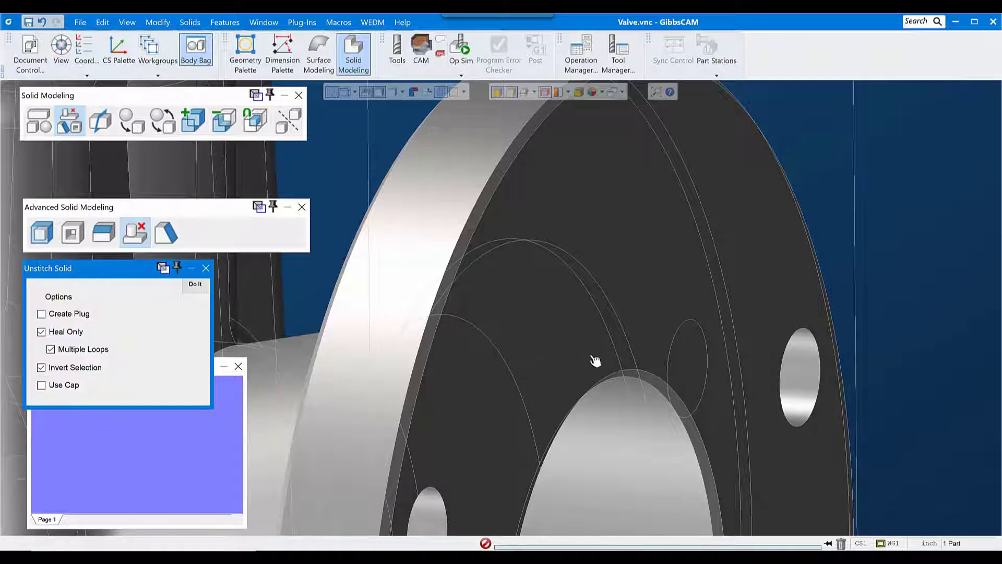
Step: Try to unstitch two bolt holes of the near flange together by their front and back edge loops, and close Unstitch Solid
middle_drag(624, 420, 601, 319)
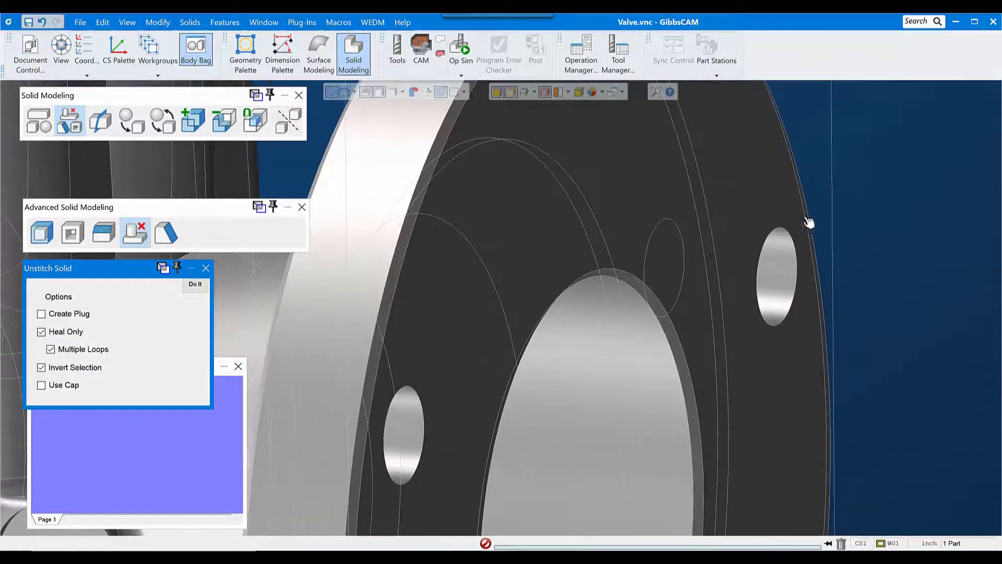
click(771, 232)
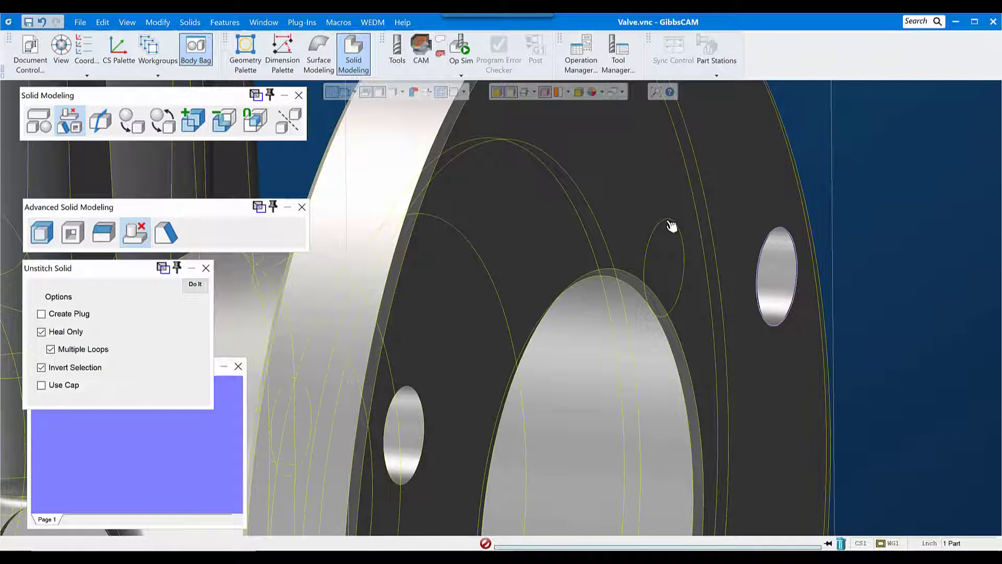
middle_drag(723, 336, 698, 204)
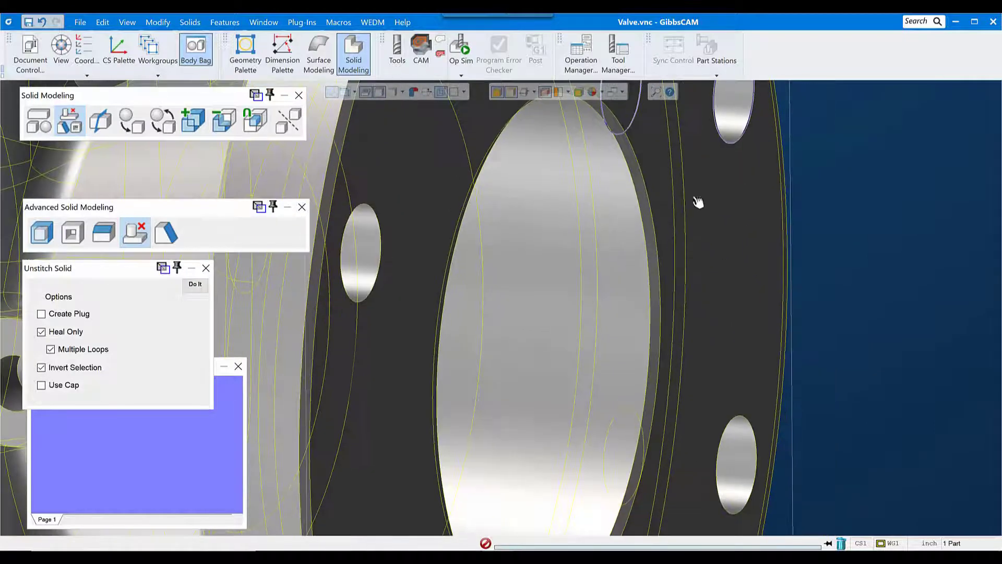
click(740, 422)
click(623, 421)
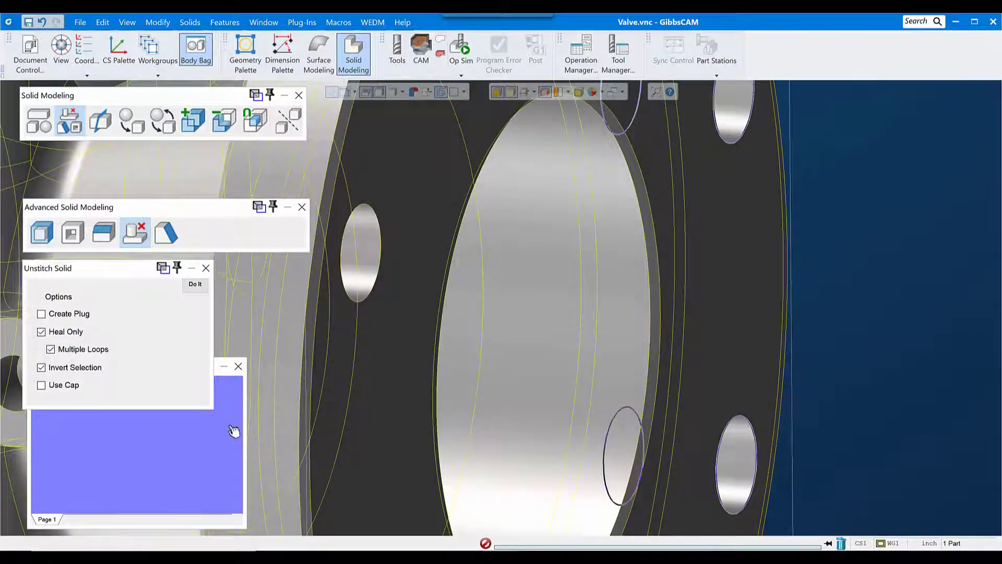
click(195, 285)
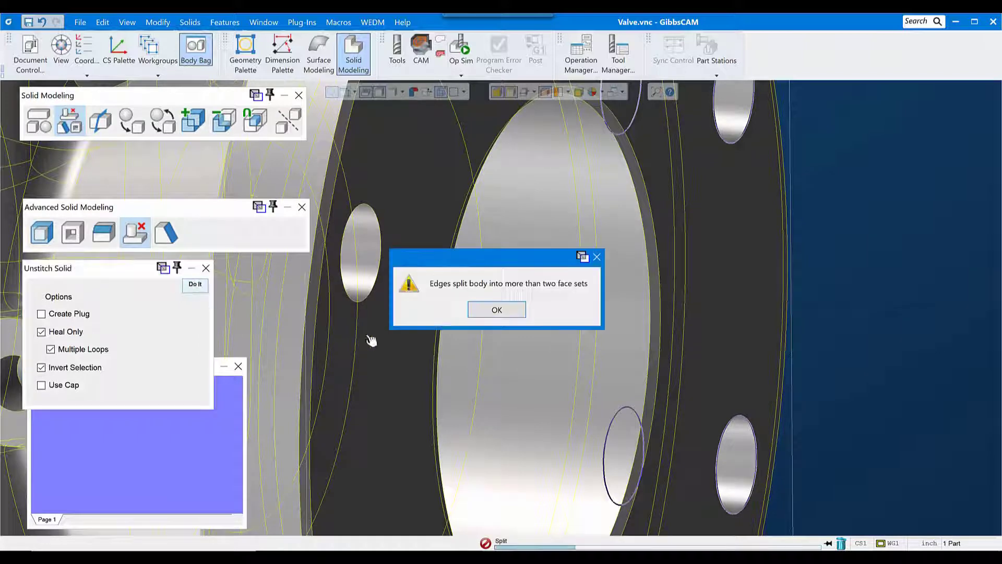
click(598, 258)
middle_drag(825, 338, 827, 321)
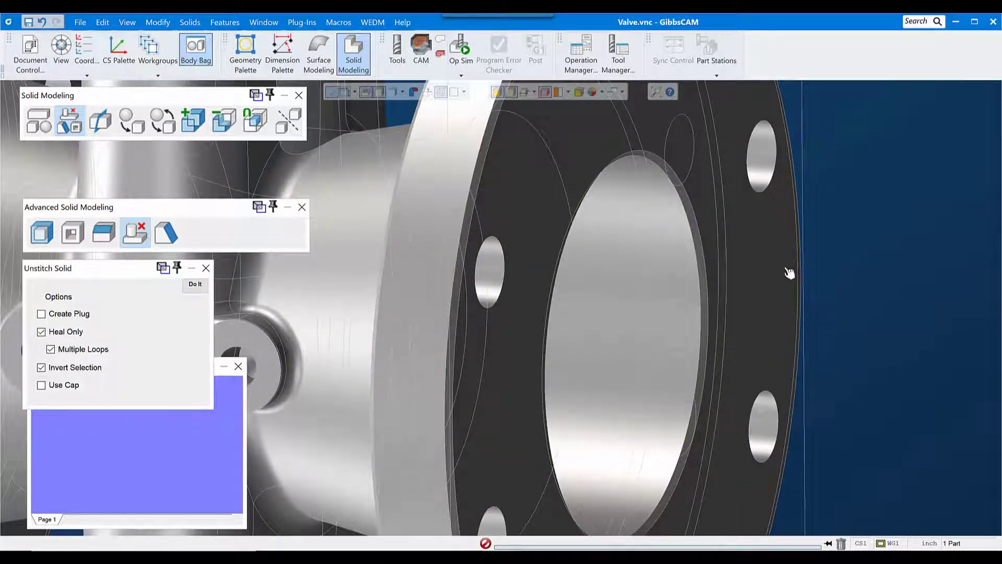
click(205, 269)
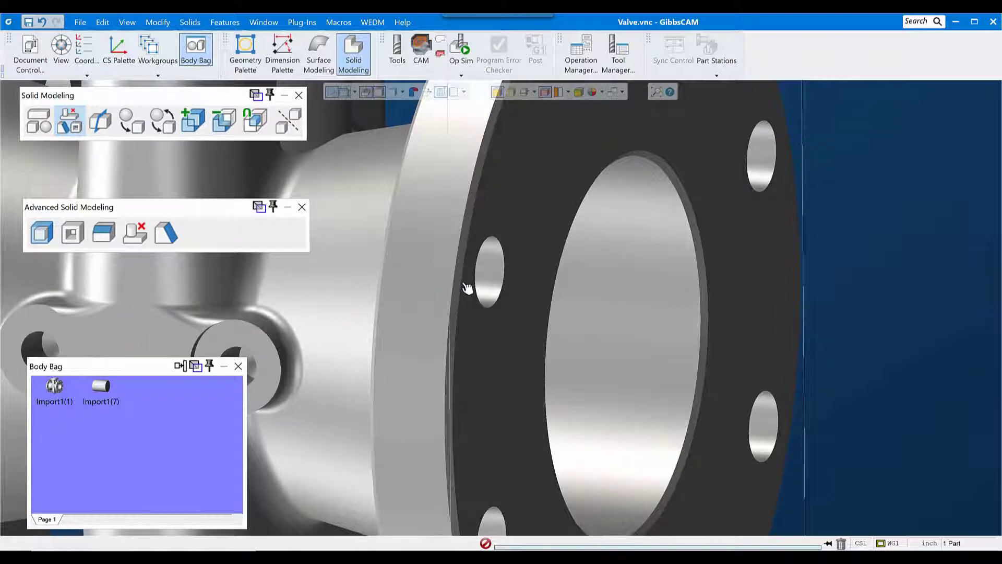
Step: Unstitch a single bolt hole of the near flange by selecting its cylindrical face instead of its edge loops
click(486, 288)
scroll(509, 348, down, 1)
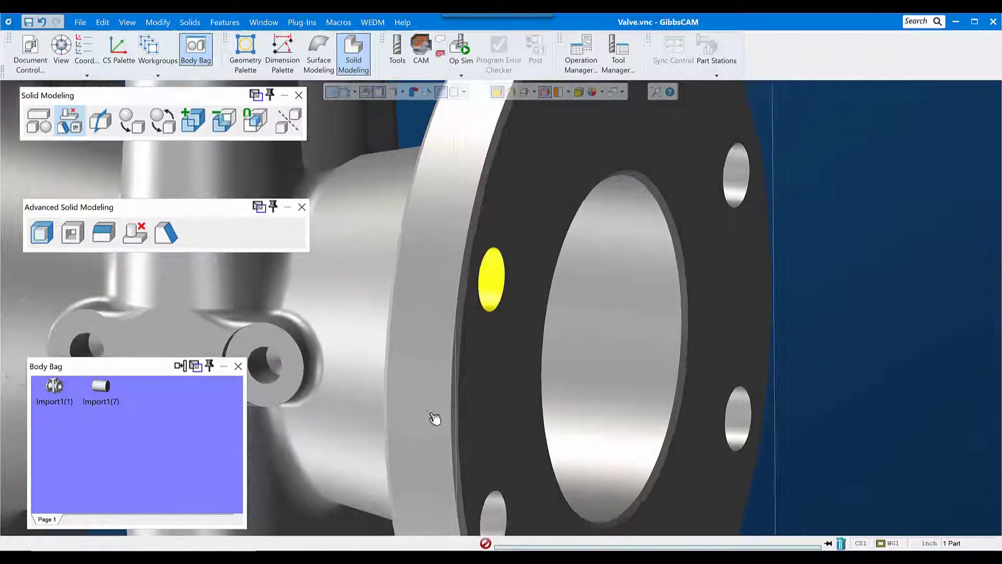
middle_drag(435, 418, 357, 445)
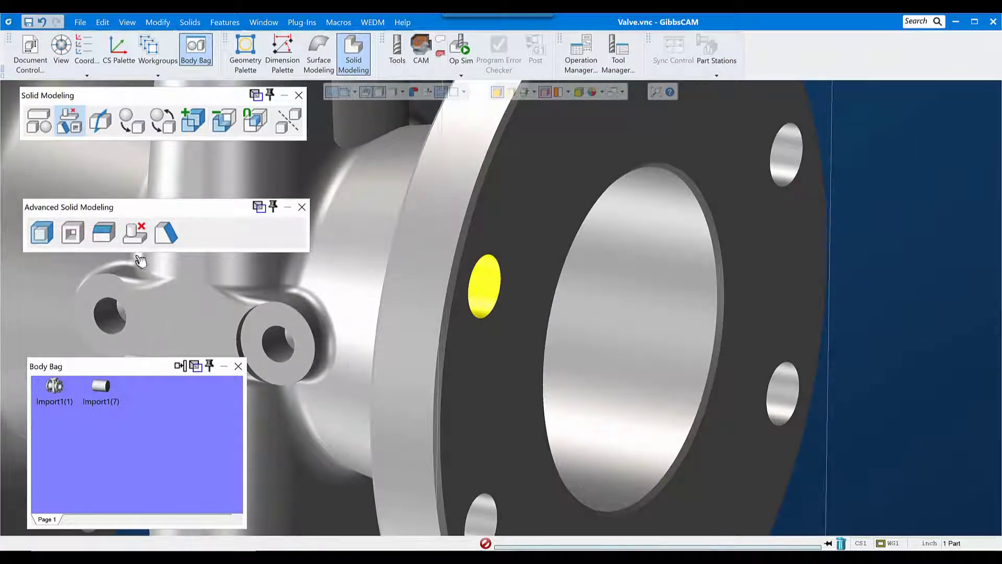
click(135, 233)
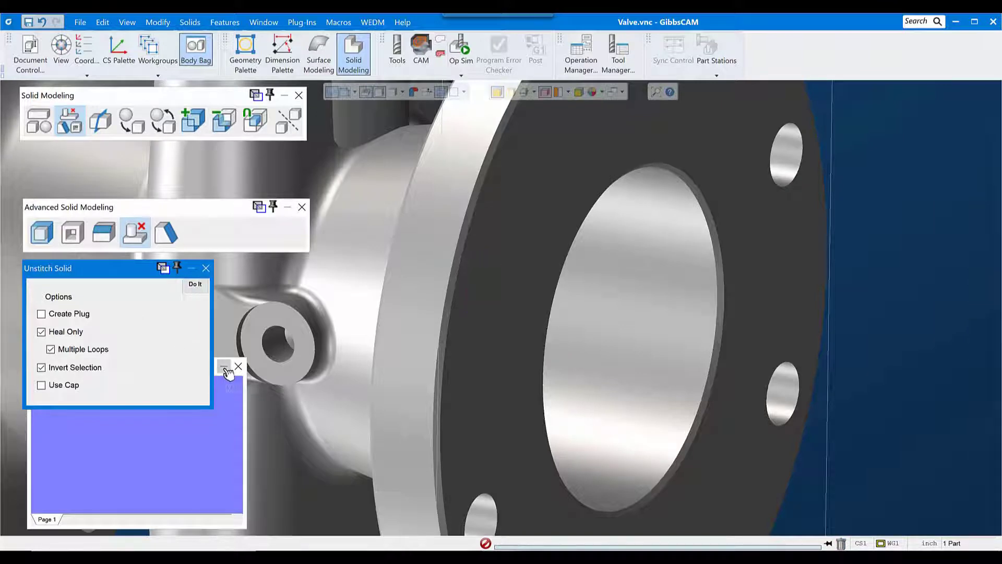
Step: Unstitch all remaining bolt holes of both round flanges in one operation, using their cylindrical faces
scroll(714, 207, down, 1)
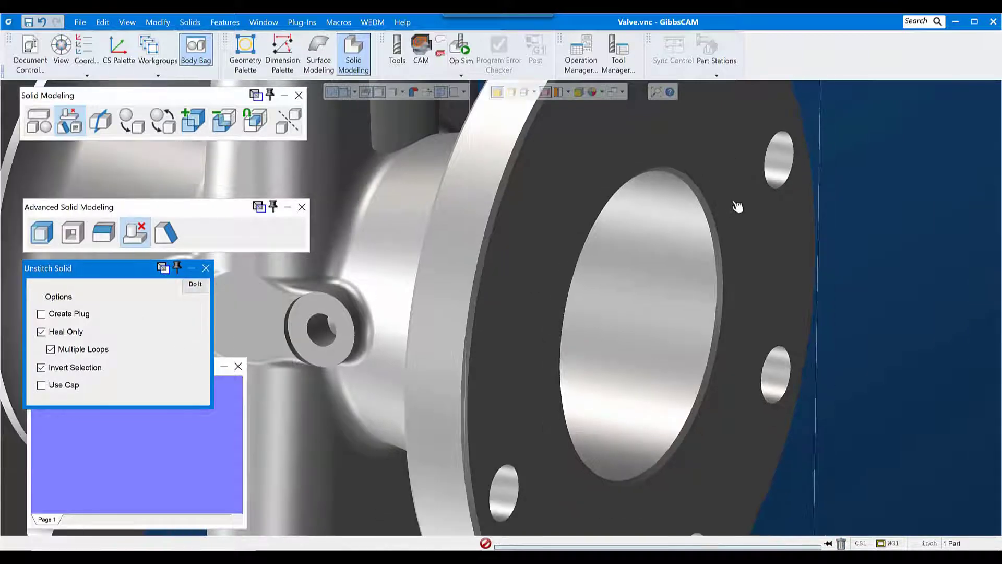
click(779, 169)
click(776, 370)
middle_drag(715, 398, 728, 369)
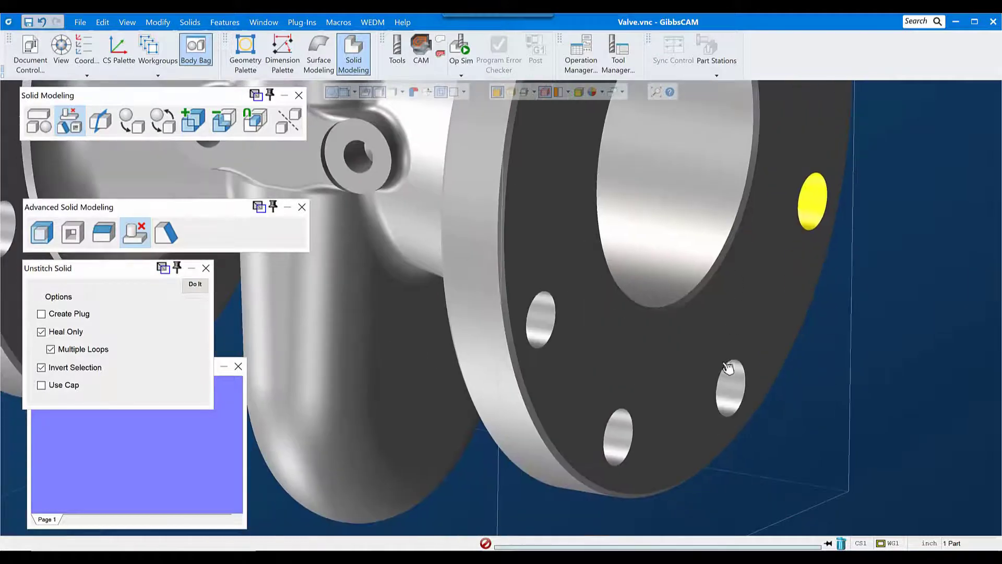
click(729, 370)
click(631, 440)
middle_drag(632, 440, 593, 430)
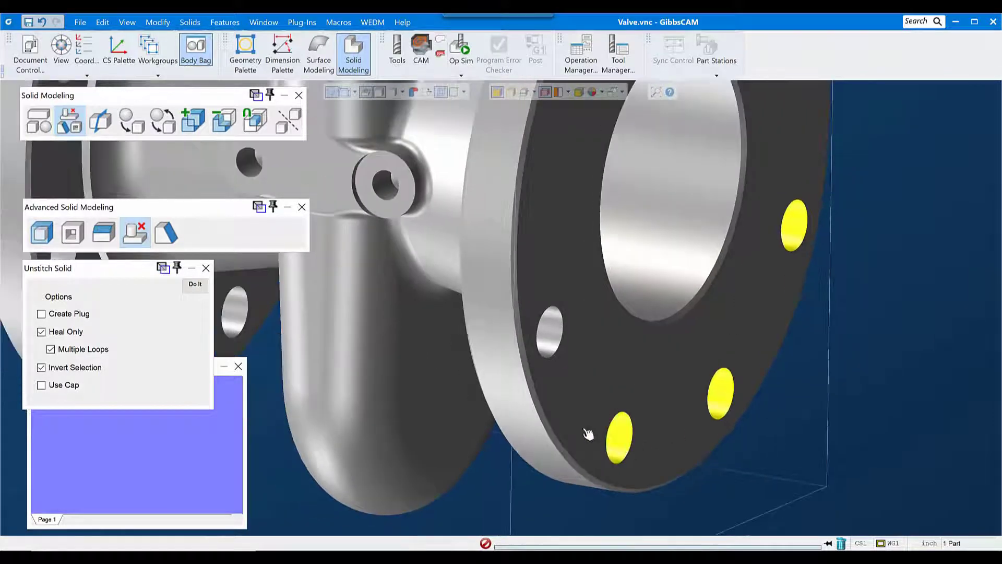
click(552, 331)
middle_drag(538, 340, 856, 308)
middle_drag(502, 302, 490, 333)
click(440, 326)
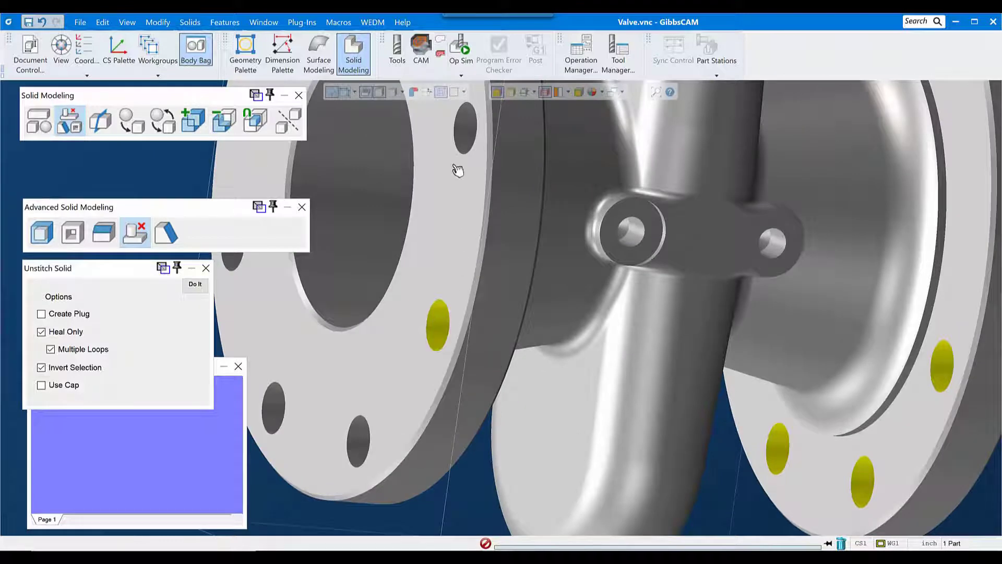
click(465, 130)
middle_drag(438, 208, 548, 346)
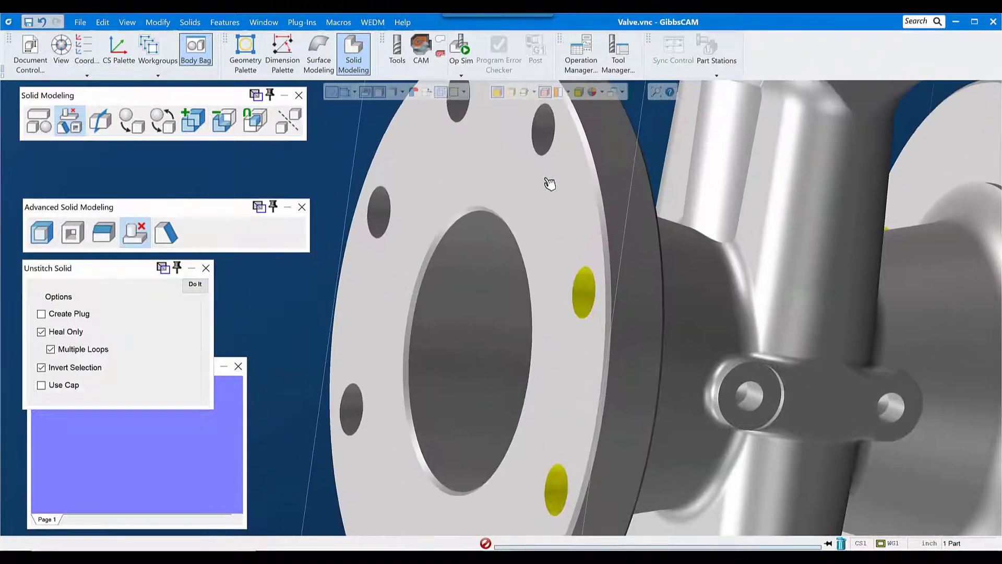
click(541, 131)
click(460, 111)
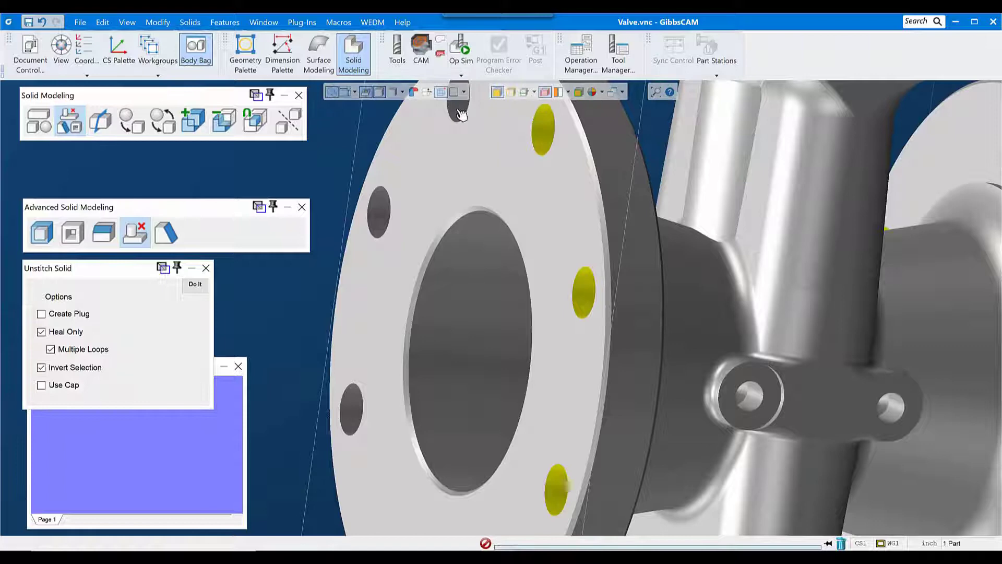
click(381, 209)
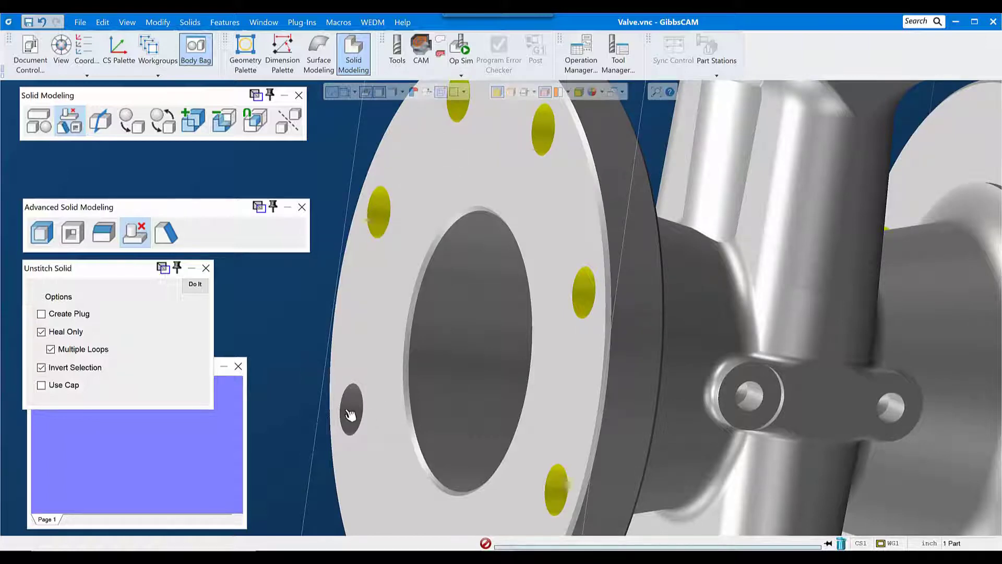
click(352, 409)
middle_drag(351, 408, 393, 342)
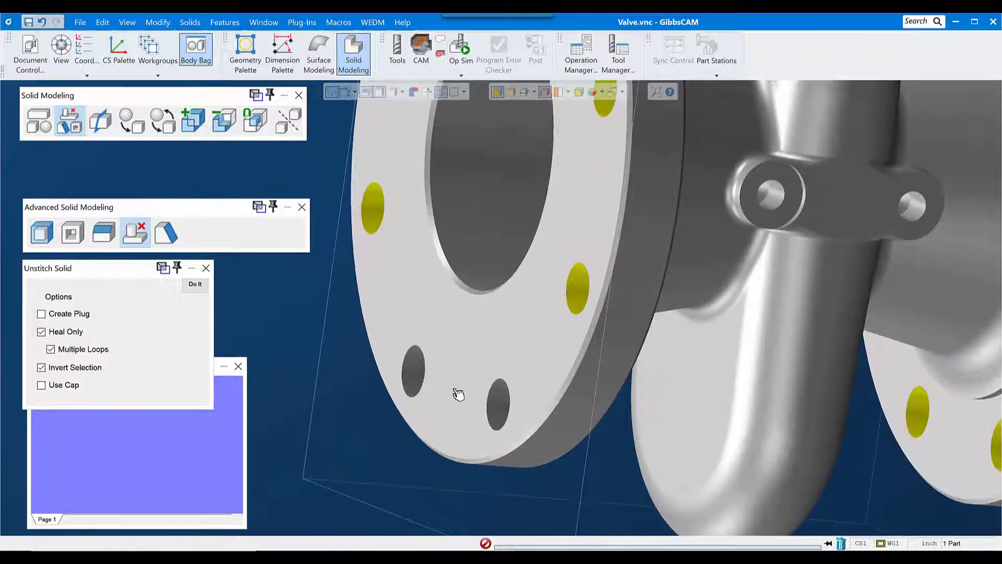
click(415, 371)
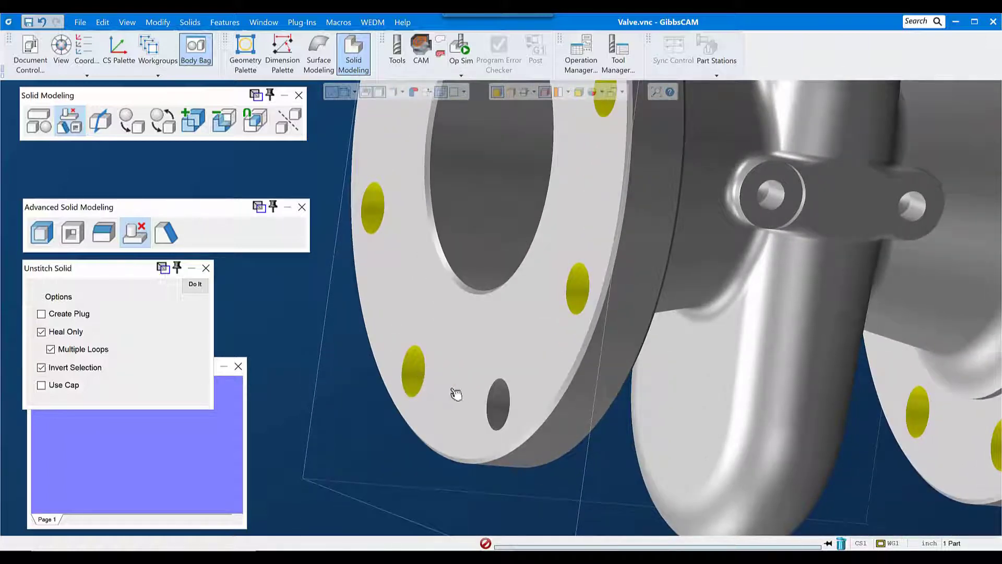
click(498, 406)
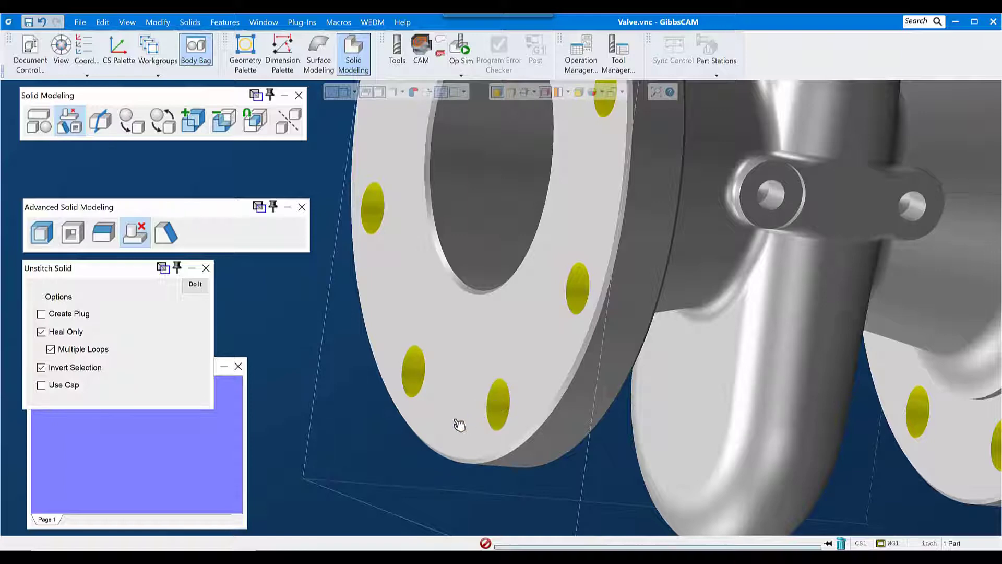
click(195, 288)
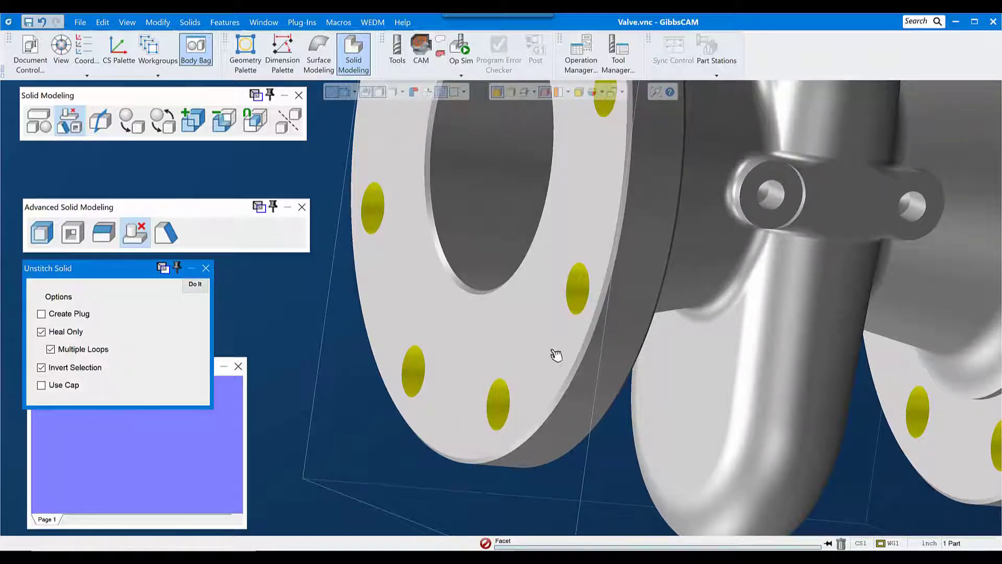
Step: Unstitch the four corner holes of the square top flange by their cylindrical faces
scroll(567, 359, down, 5)
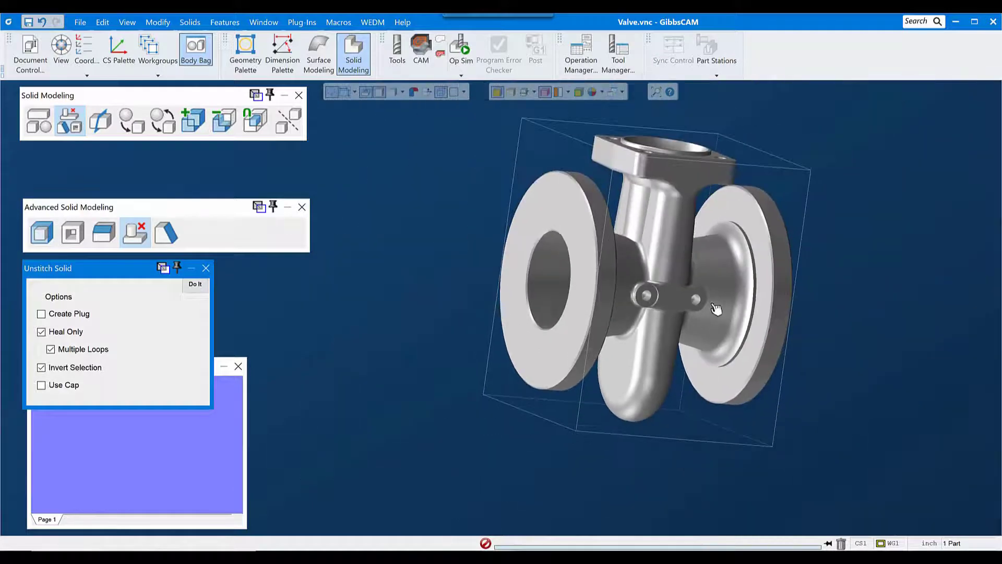
middle_drag(593, 354, 372, 281)
middle_drag(765, 346, 610, 422)
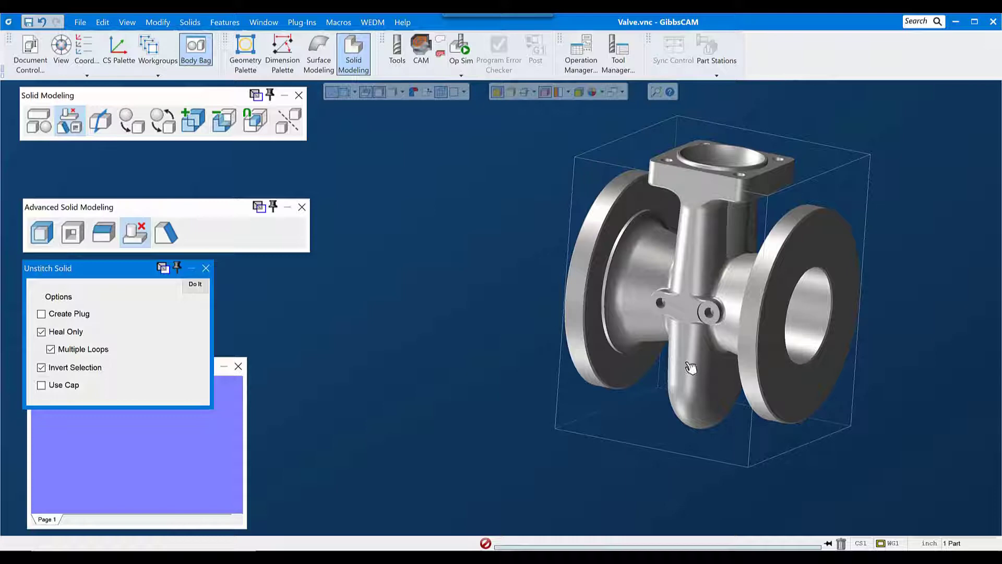
middle_drag(632, 236, 629, 437)
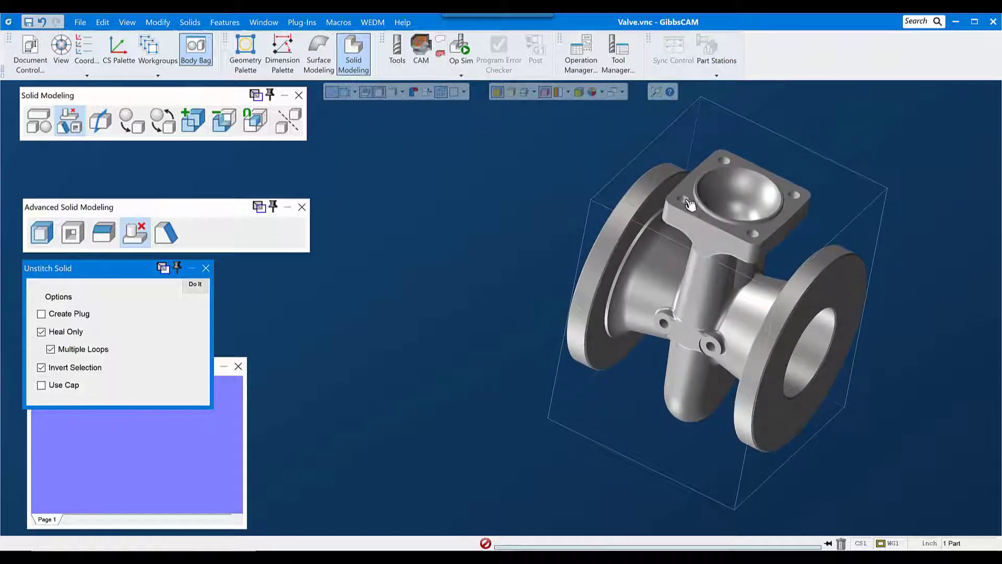
click(685, 200)
click(725, 161)
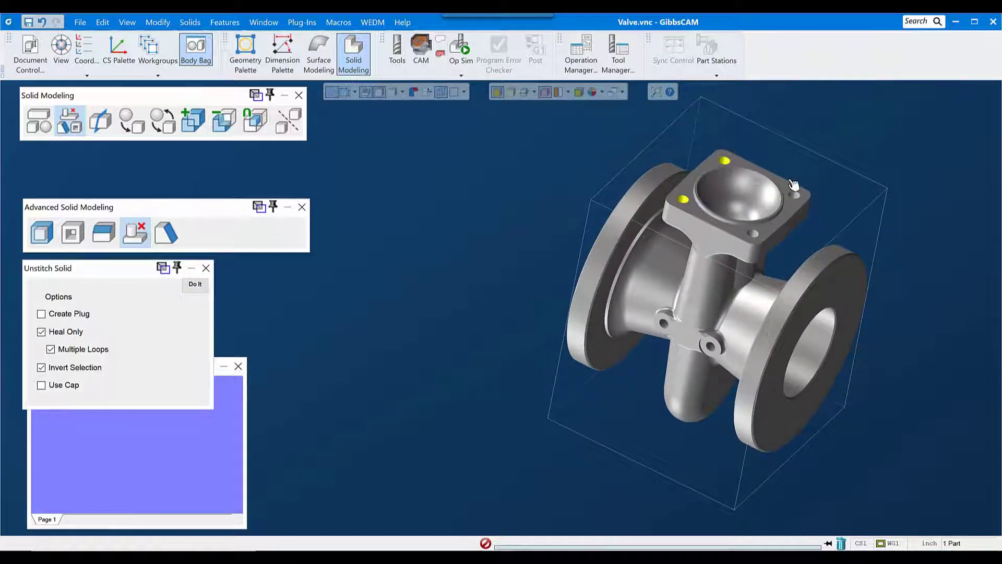
click(794, 196)
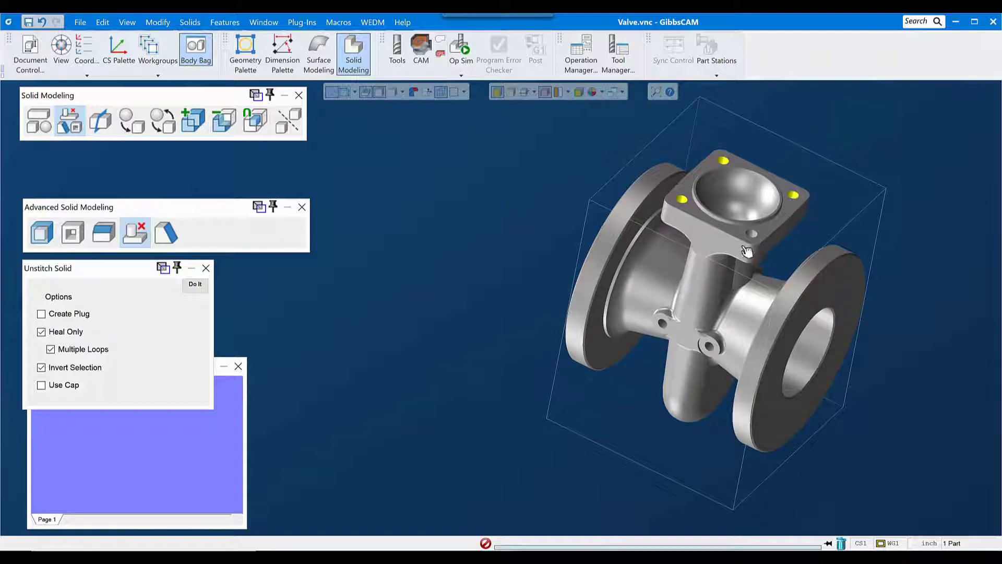
click(753, 234)
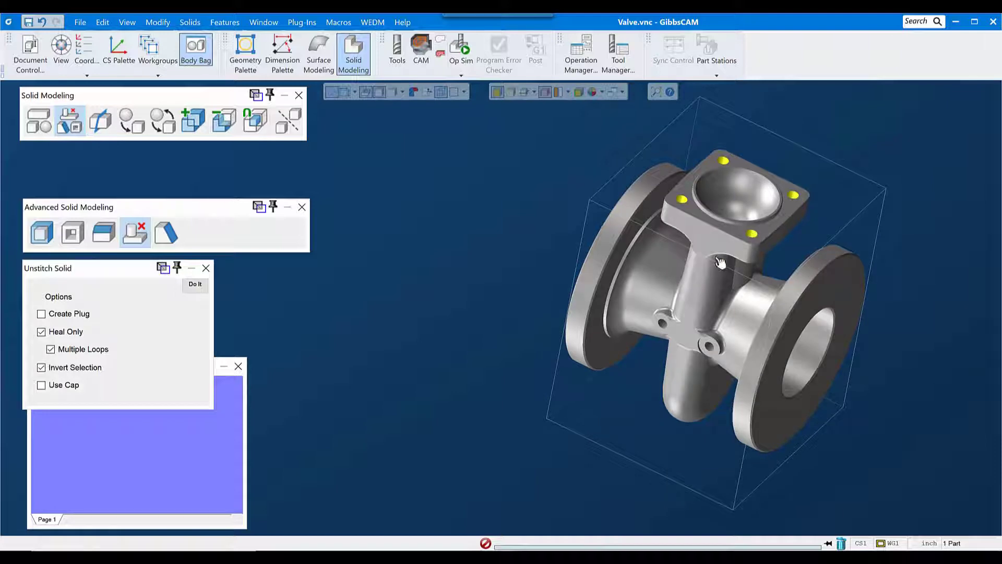
click(195, 284)
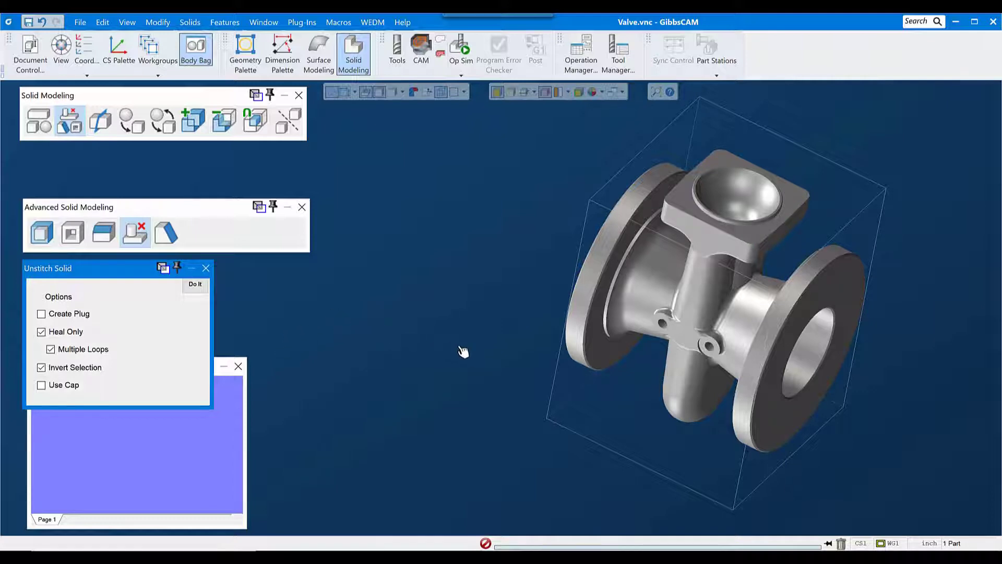
Step: Unstitch the front and back chamfers around the outer rims of both round flanges by selecting the chamfer faces
drag(703, 312, 830, 446)
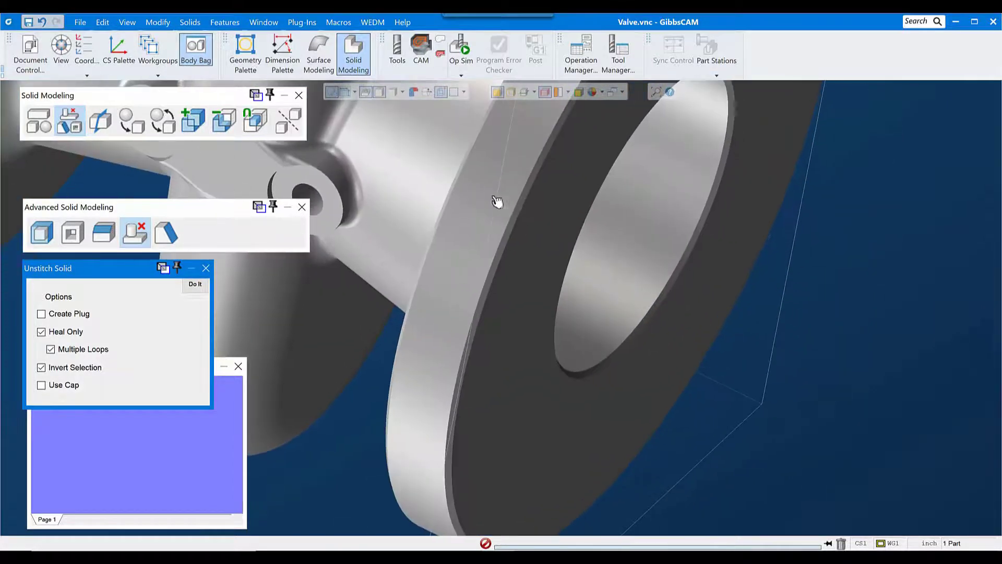
click(512, 226)
middle_drag(448, 276, 640, 281)
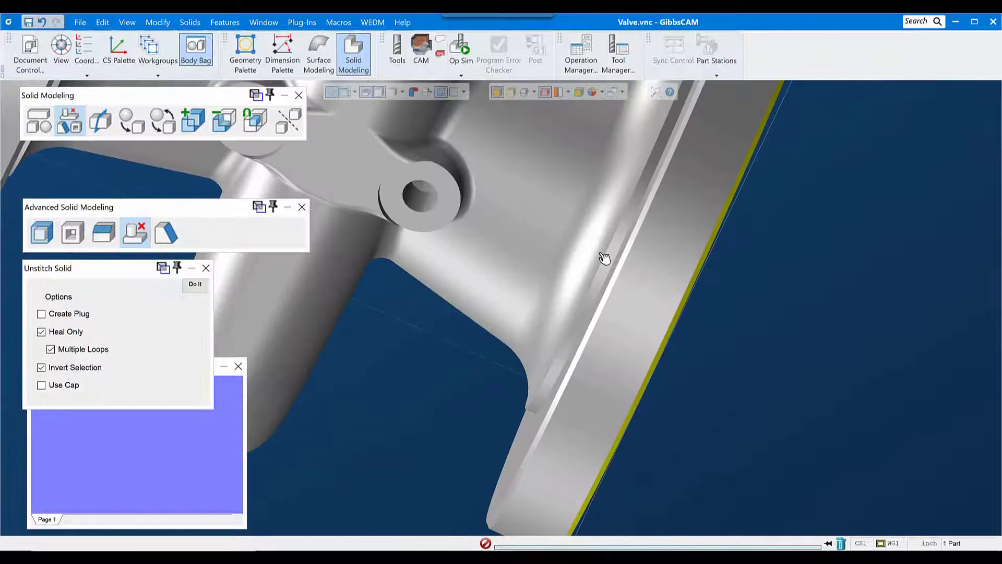
click(617, 267)
middle_drag(530, 314, 559, 283)
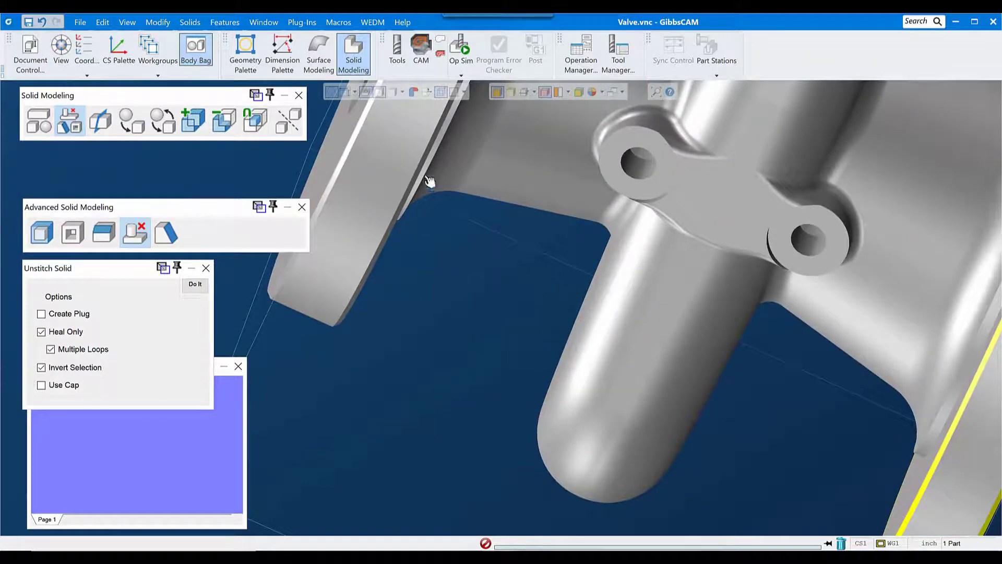
click(356, 154)
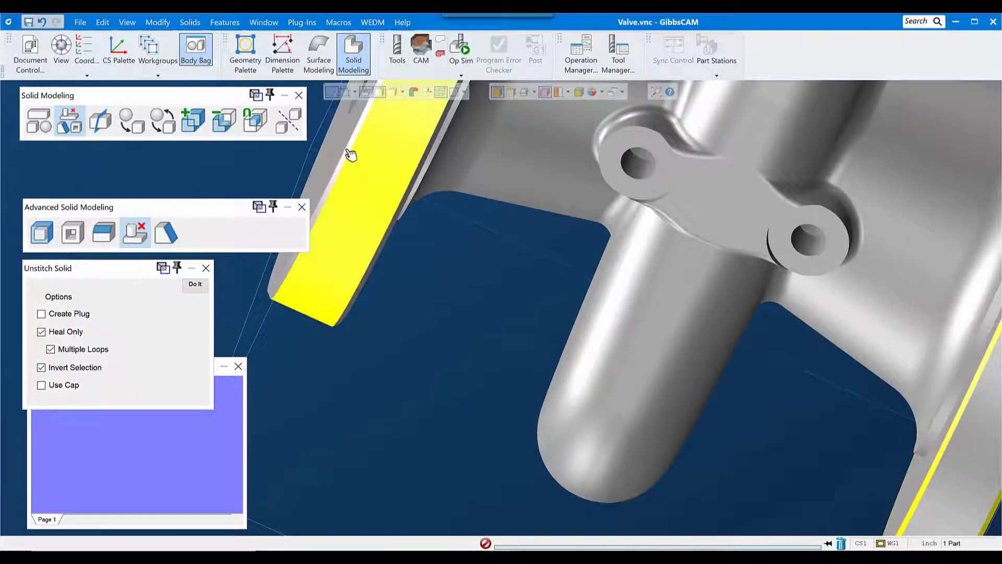
click(397, 181)
middle_drag(475, 254, 346, 197)
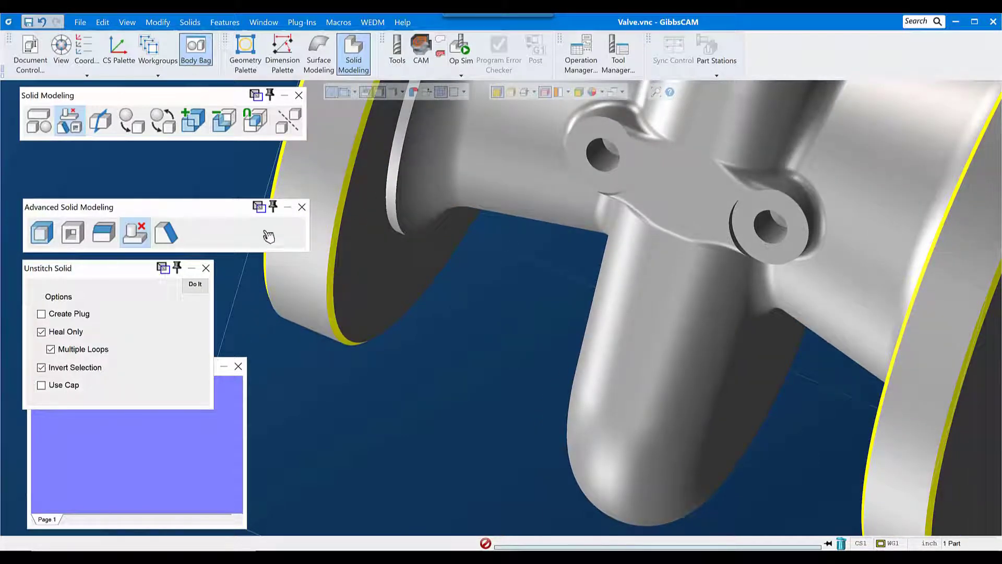
click(197, 287)
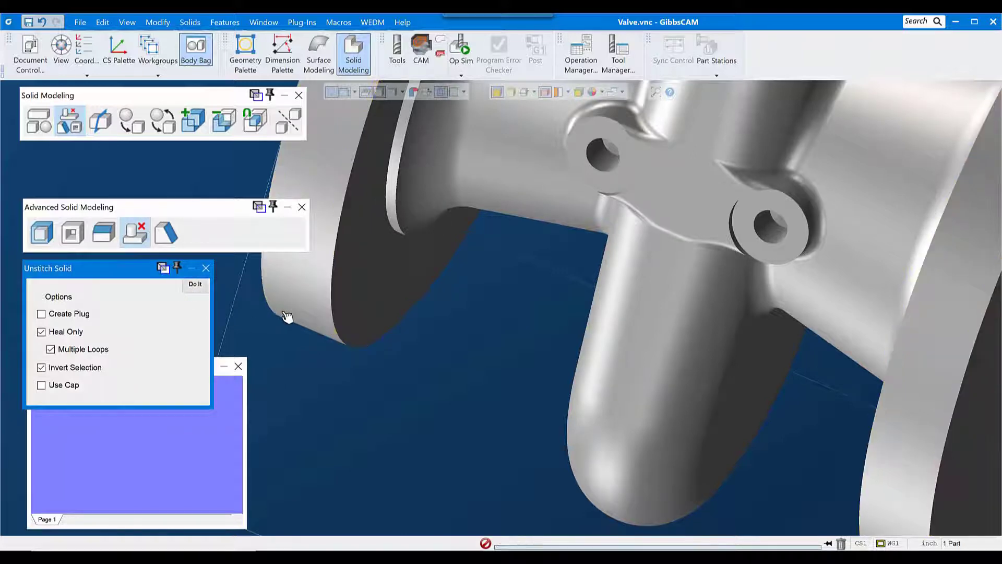
scroll(408, 336, down, 3)
scroll(489, 323, down, 3)
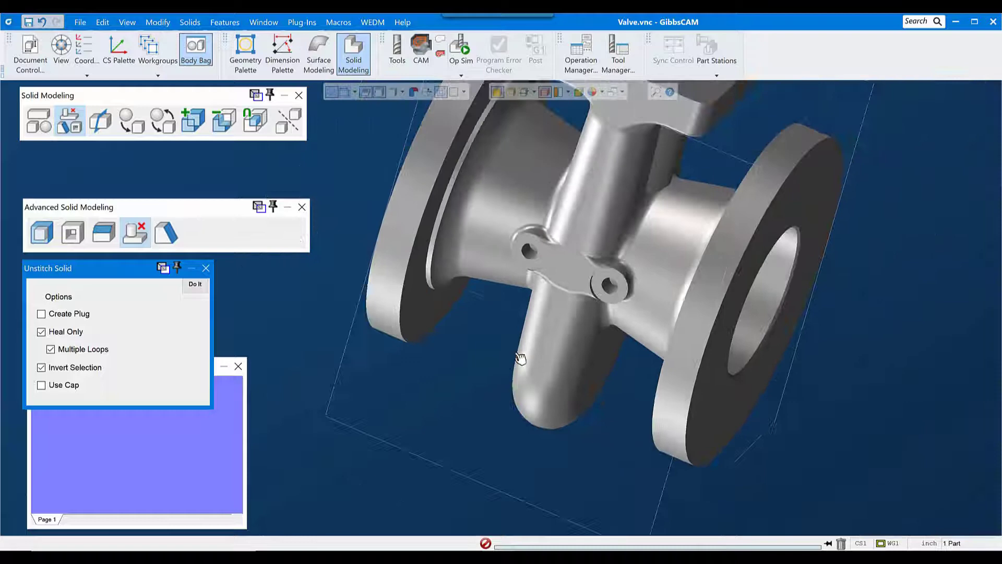
Step: Examine where the two side-boss holes lead by selecting the face at their inner ends and viewing it through the flange bore
middle_drag(490, 323, 531, 371)
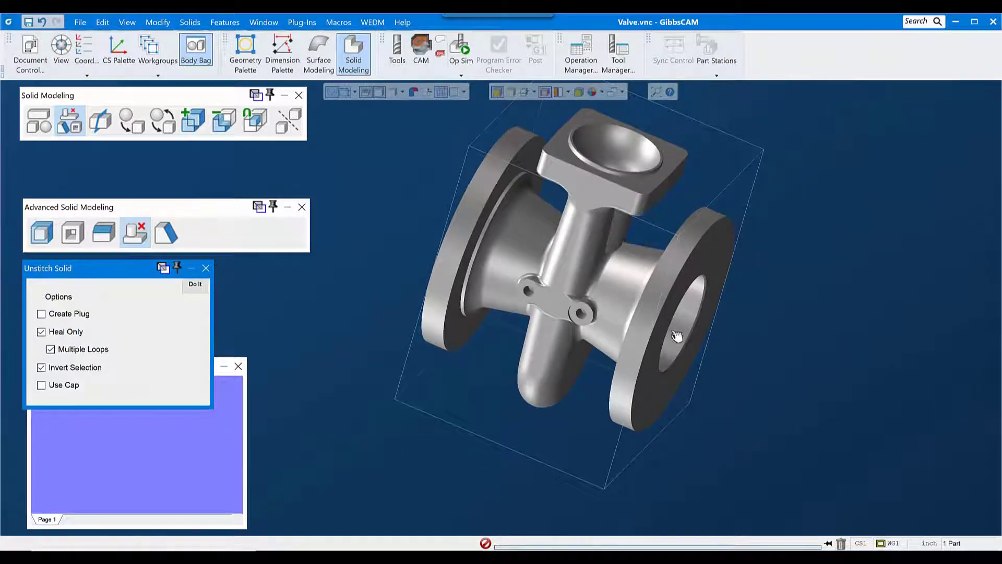
middle_drag(715, 340, 574, 307)
click(607, 307)
middle_drag(707, 405, 536, 248)
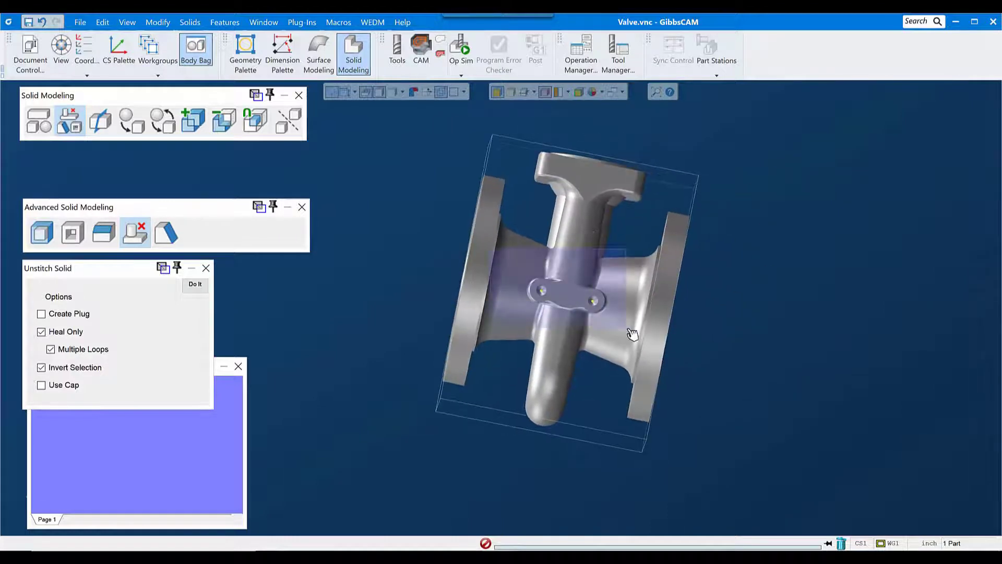
scroll(528, 324, up, 5)
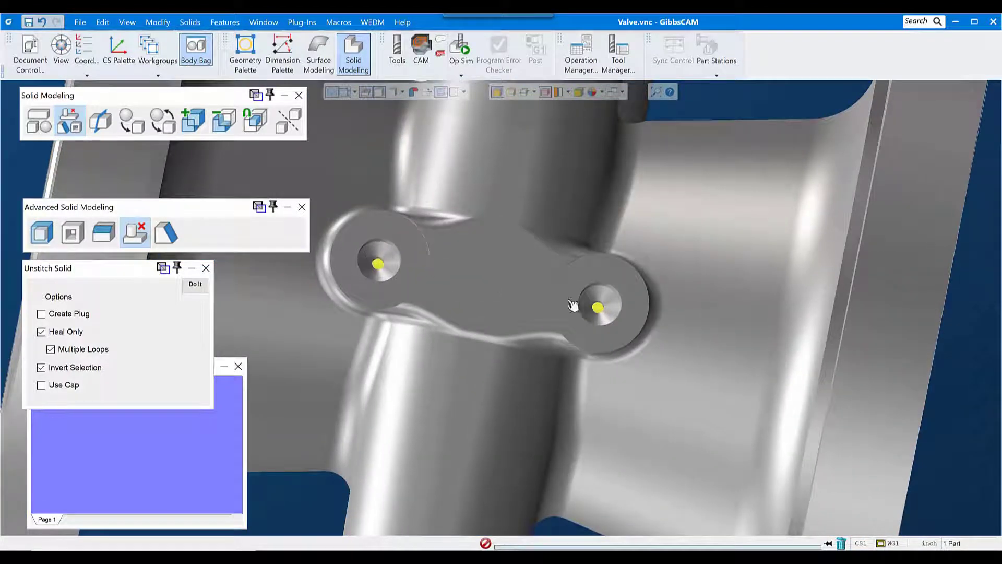
scroll(676, 372, down, 4)
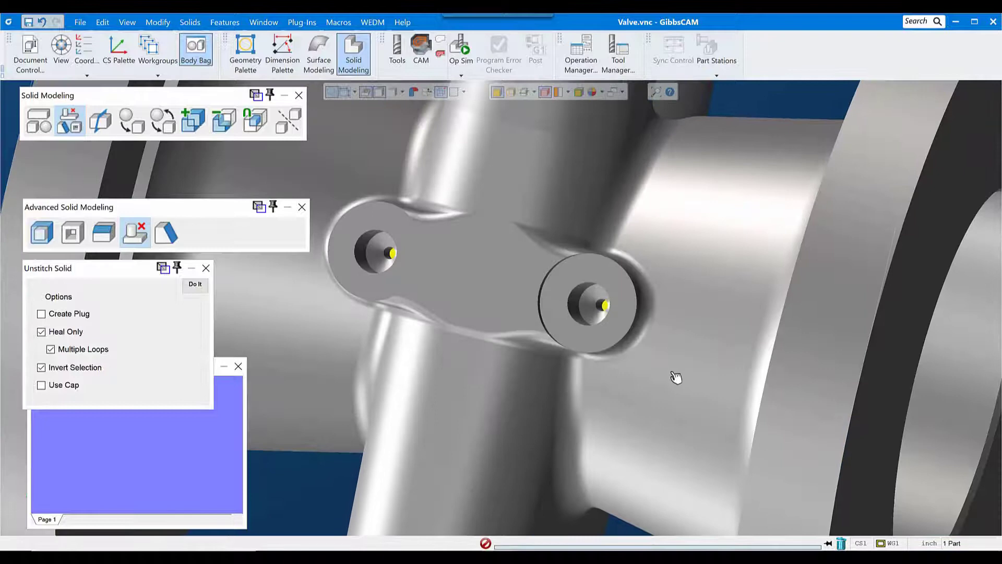
scroll(687, 372, down, 3)
scroll(742, 355, down, 2)
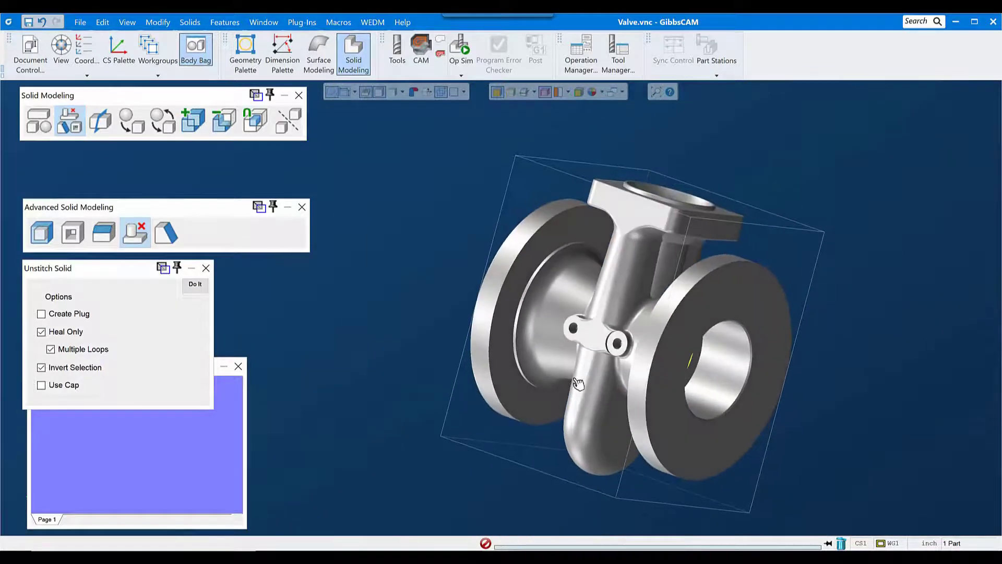
middle_drag(731, 367, 526, 339)
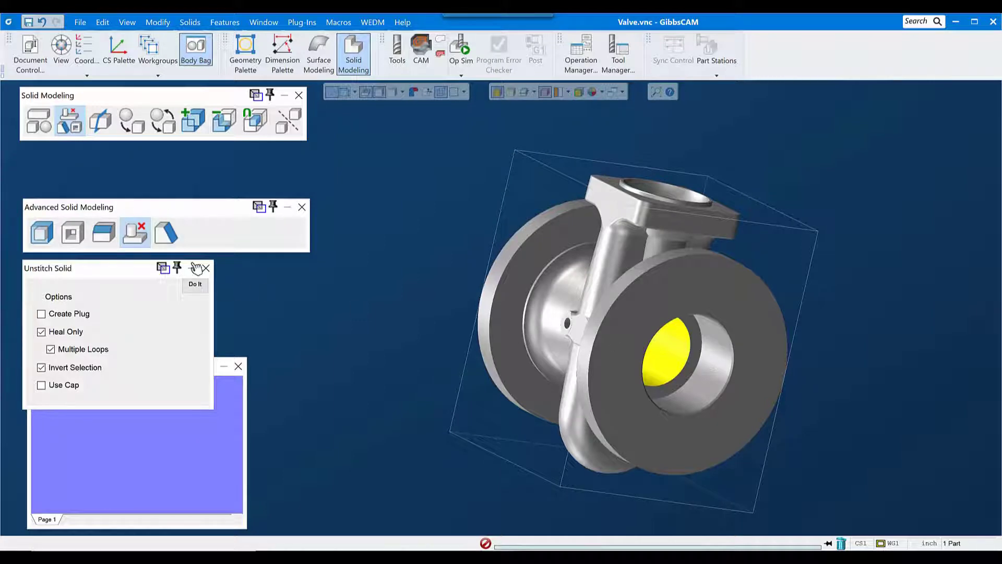
click(395, 133)
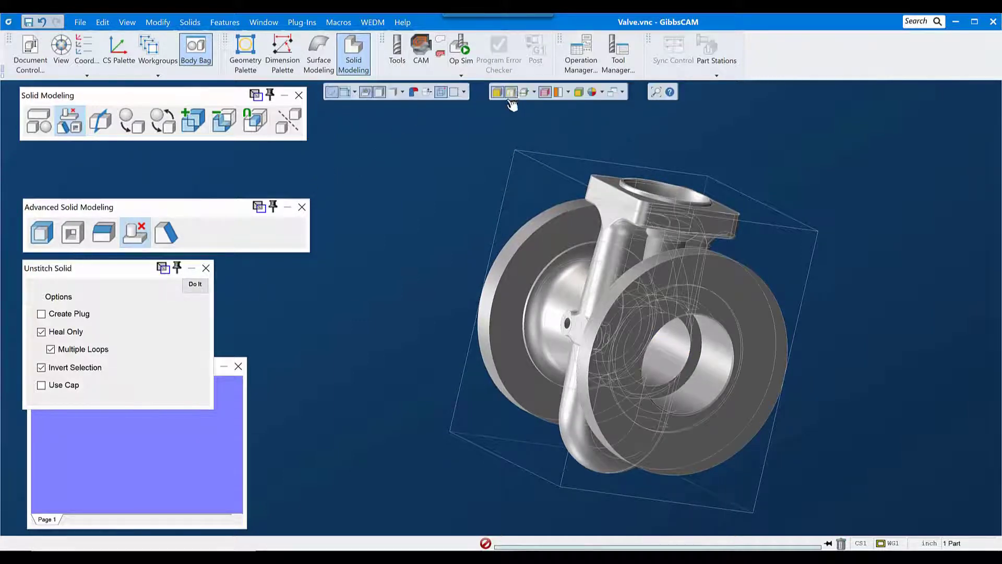
Step: Show the solid's edges and select the opening edge loops of both round flange bores and the top flange bore
scroll(741, 364, up, 5)
scroll(742, 364, up, 1)
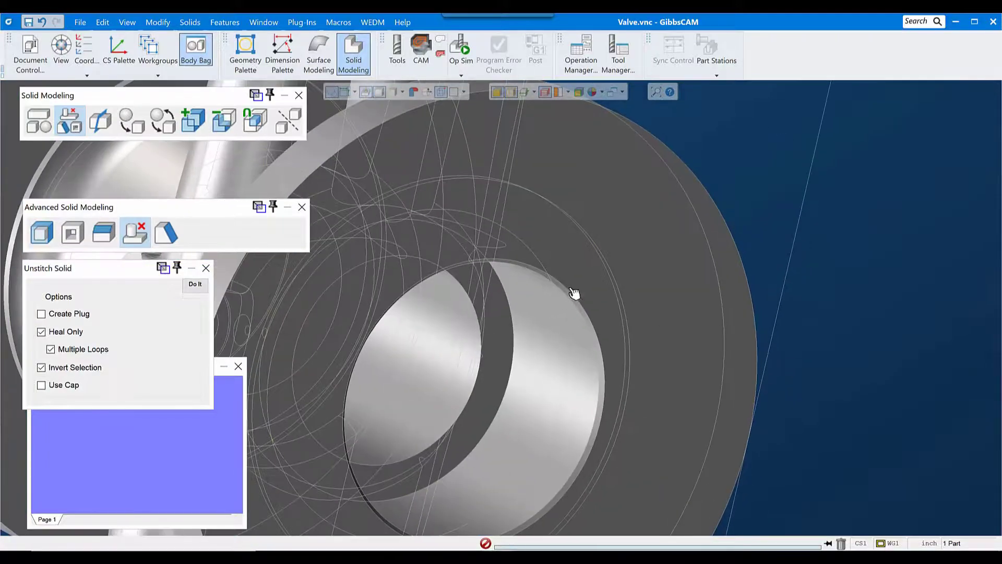
click(575, 313)
scroll(526, 411, down, 6)
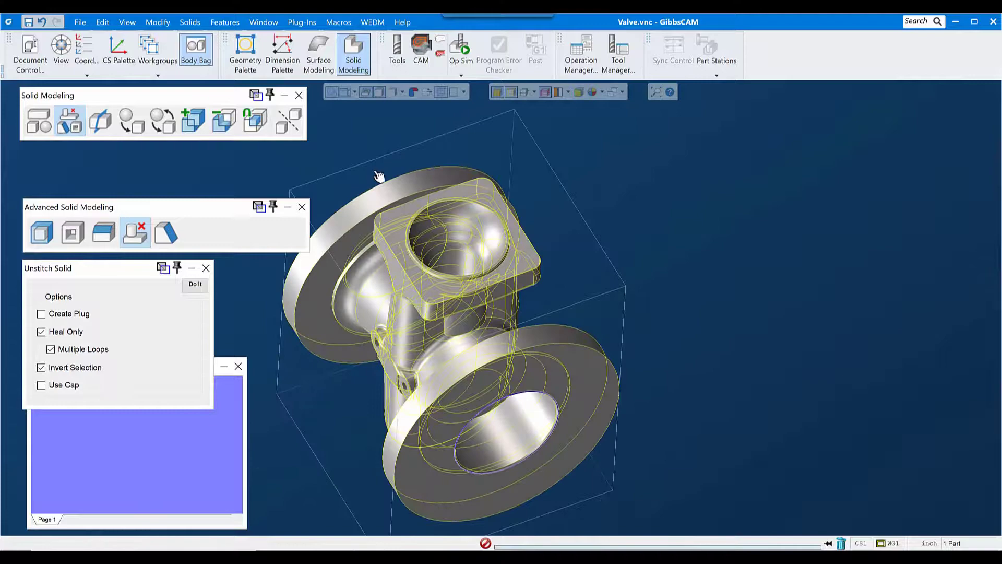
scroll(379, 176, up, 6)
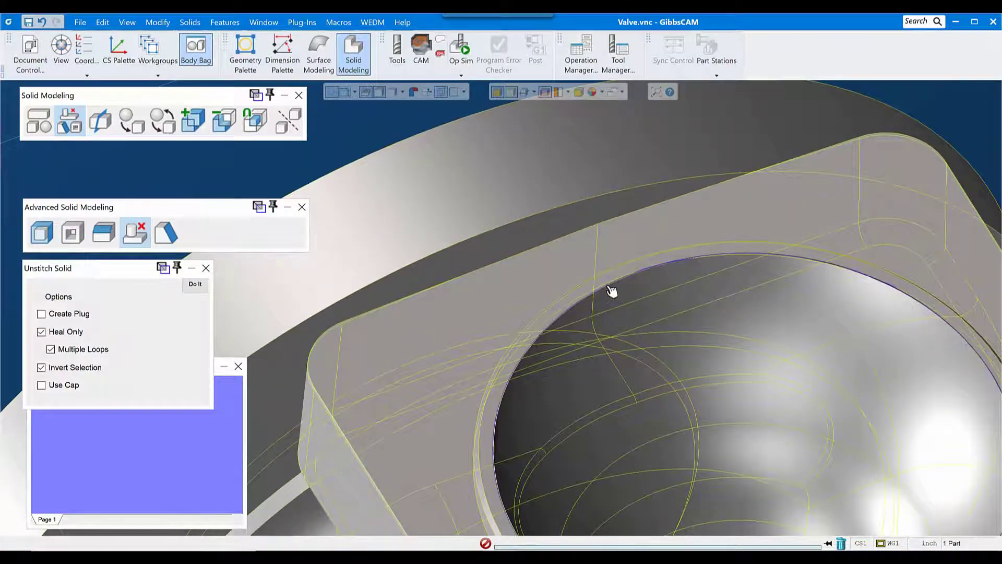
middle_drag(455, 333, 715, 425)
middle_drag(474, 295, 773, 363)
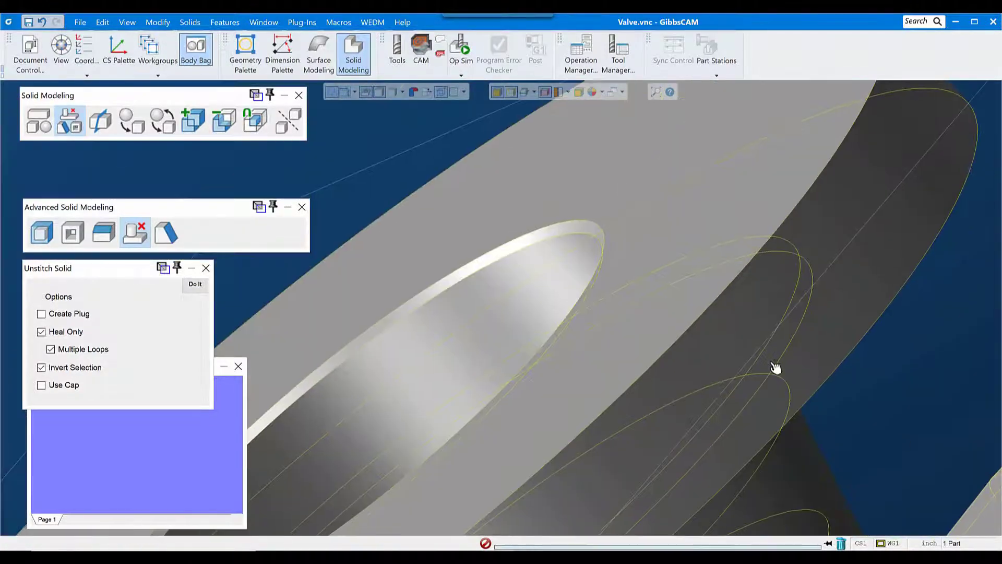
click(543, 227)
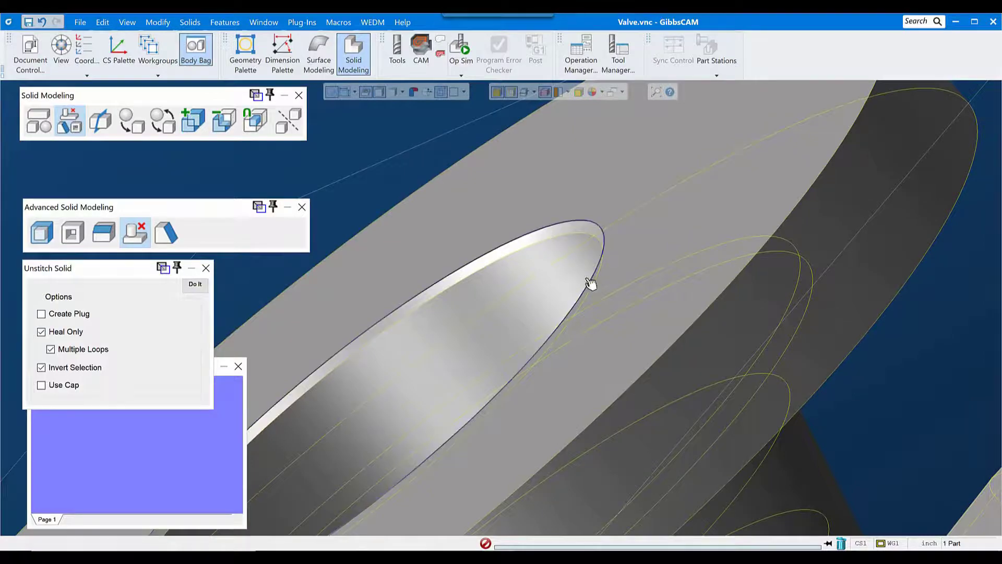
scroll(612, 267, down, 3)
Step: Add the edge loops of the two side-boss holes to the selection and unstitch all selected openings with Create Plug enabled
middle_drag(789, 481, 804, 156)
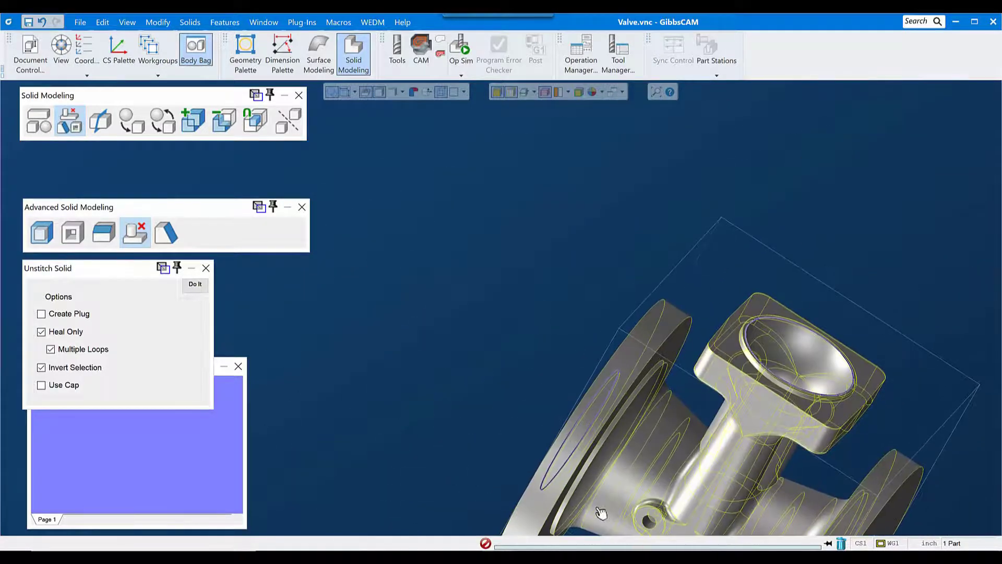
shift+middle_drag(605, 487, 448, 191)
drag(447, 169, 635, 353)
scroll(528, 286, up, 5)
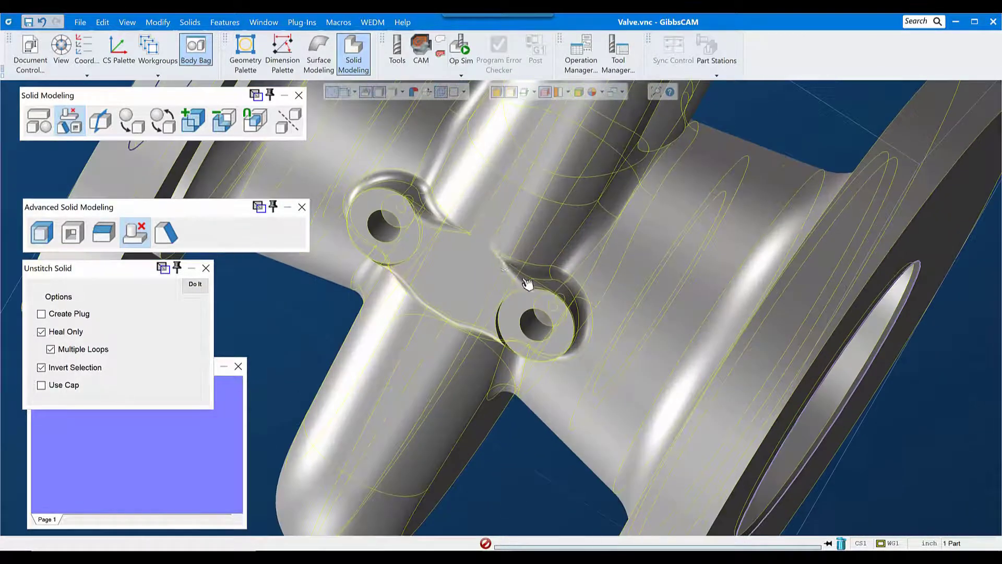
click(375, 218)
click(524, 319)
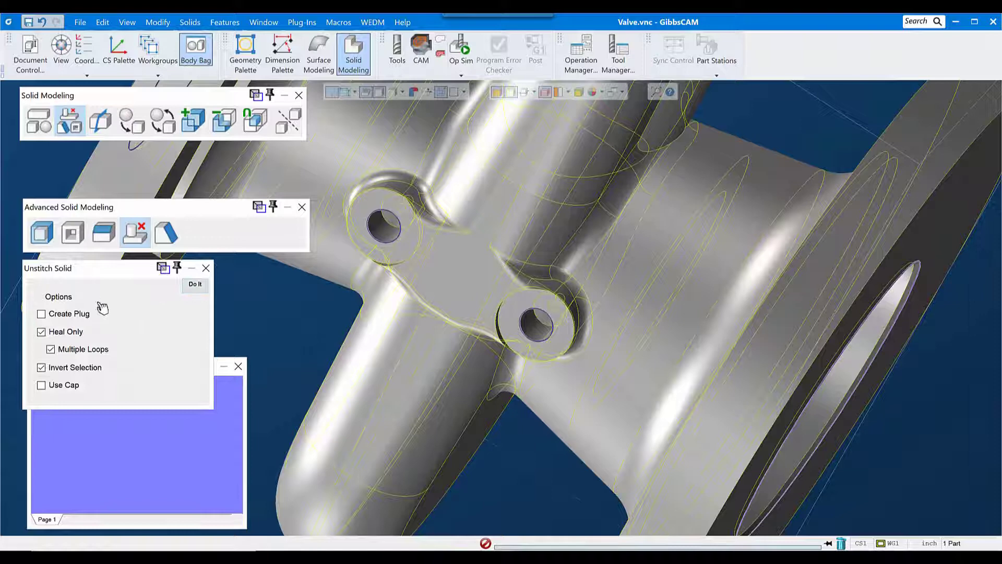
click(64, 315)
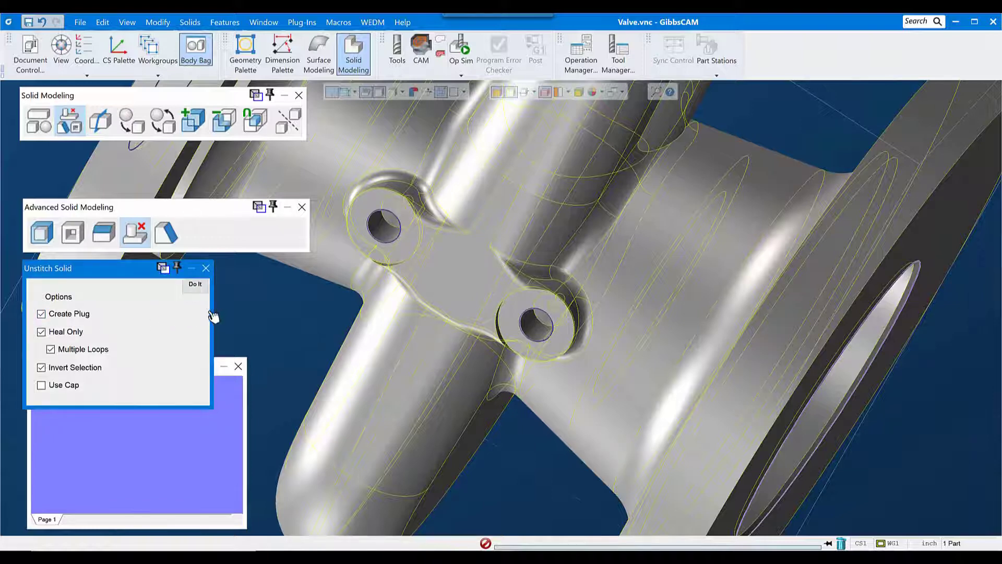
click(195, 285)
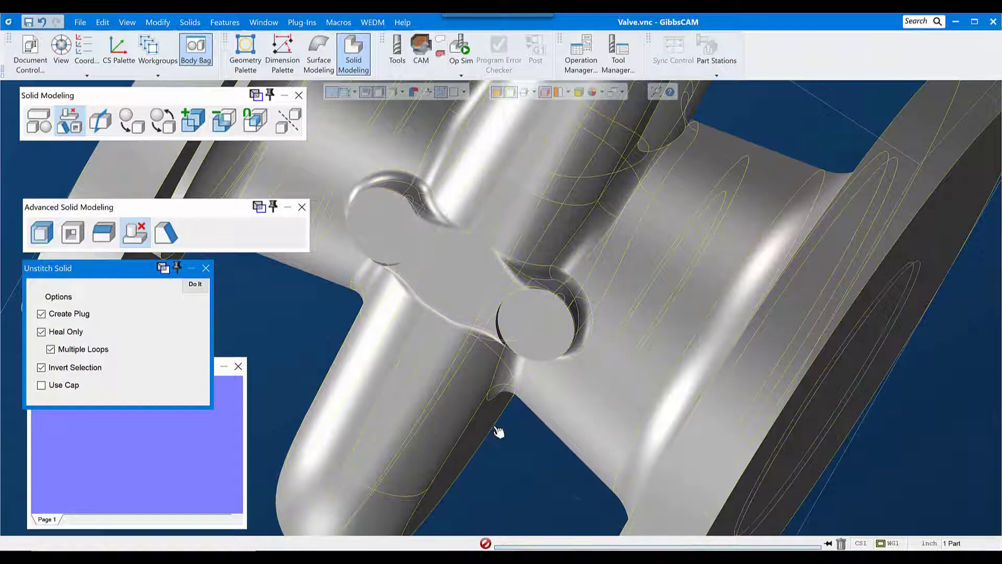
Step: Store the healed valve body in the Body Bag to expose the internal plug, and hide the edges
click(478, 275)
scroll(526, 364, down, 5)
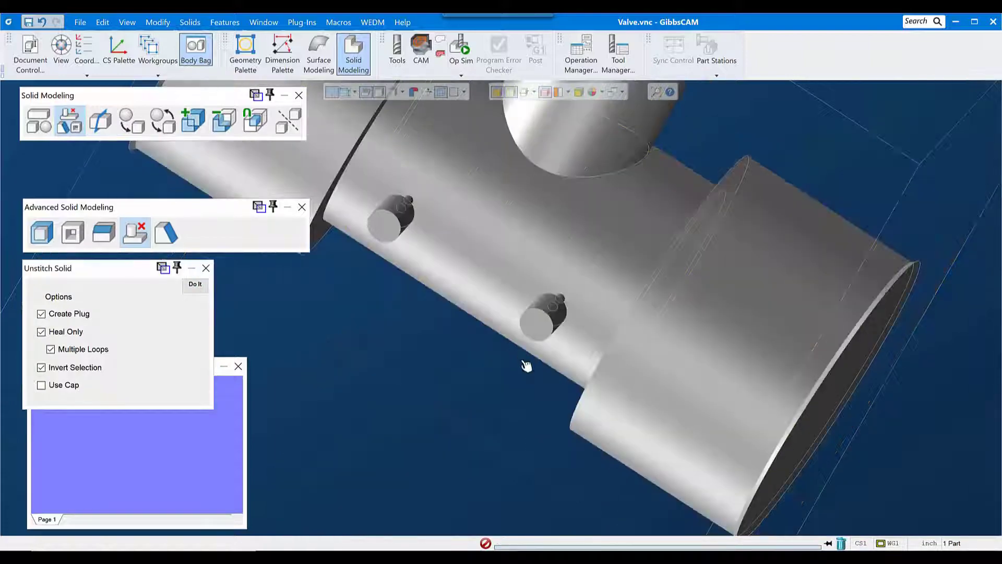
scroll(633, 447, down, 3)
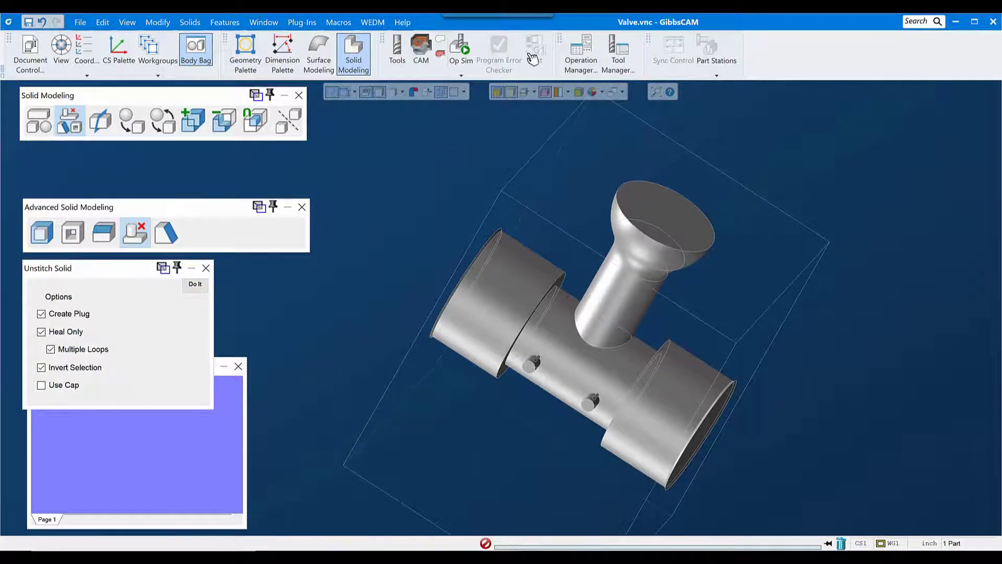
click(511, 93)
Step: Inspect the internal plug solid with its two small hole plugs, then delete it and accept the loss of history
middle_drag(767, 344, 438, 205)
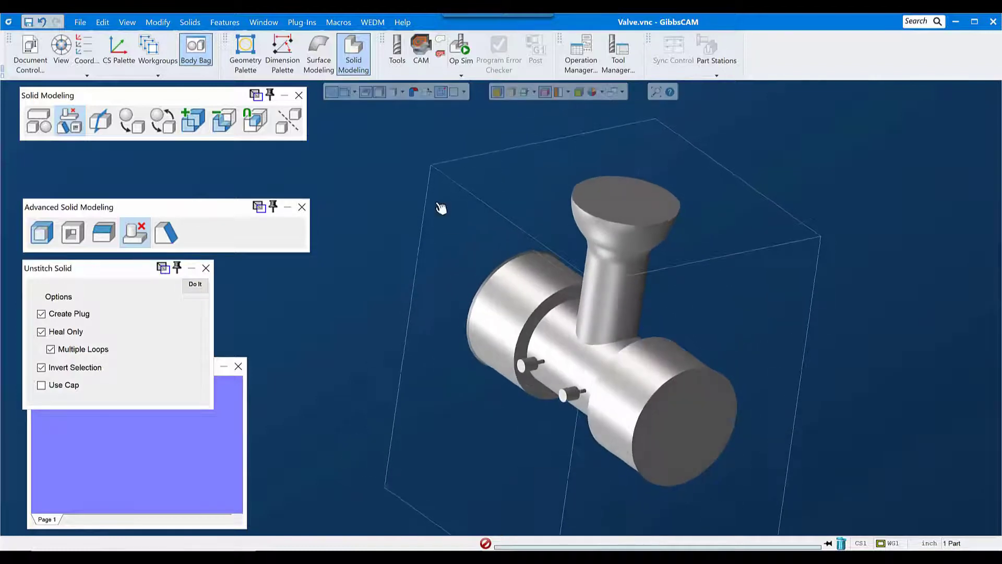
middle_drag(691, 410, 463, 430)
scroll(666, 418, up, 5)
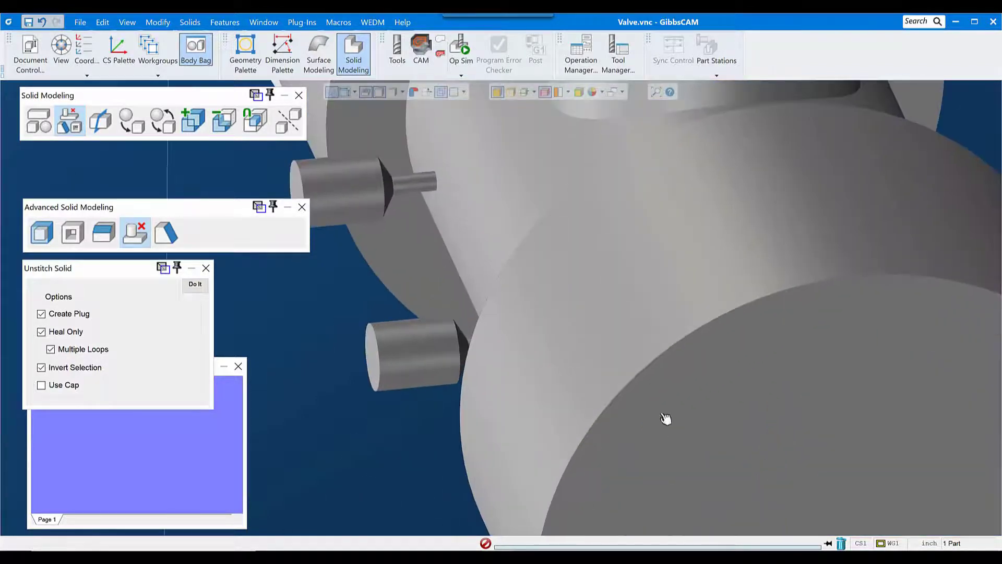
middle_drag(666, 418, 771, 313)
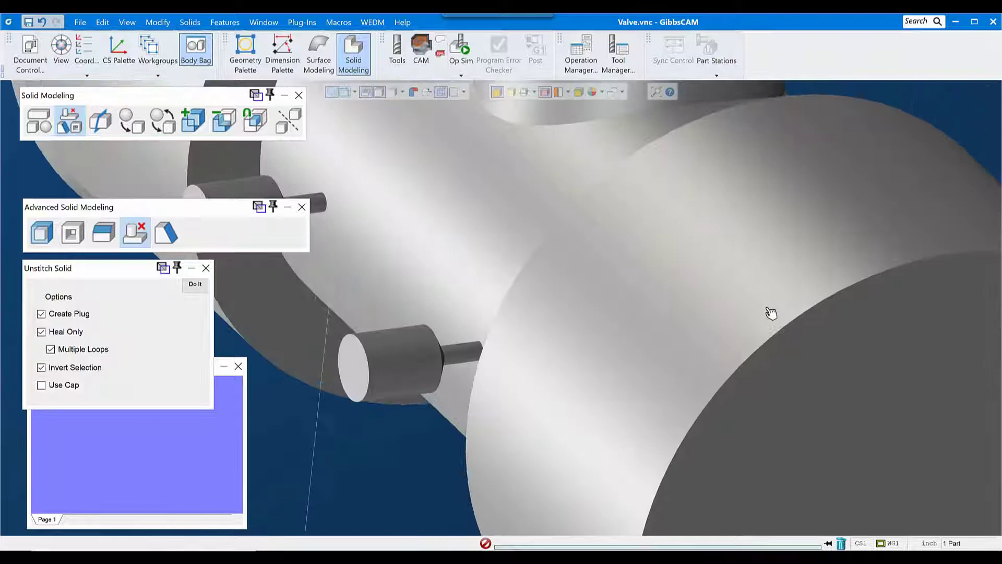
scroll(752, 340, down, 4)
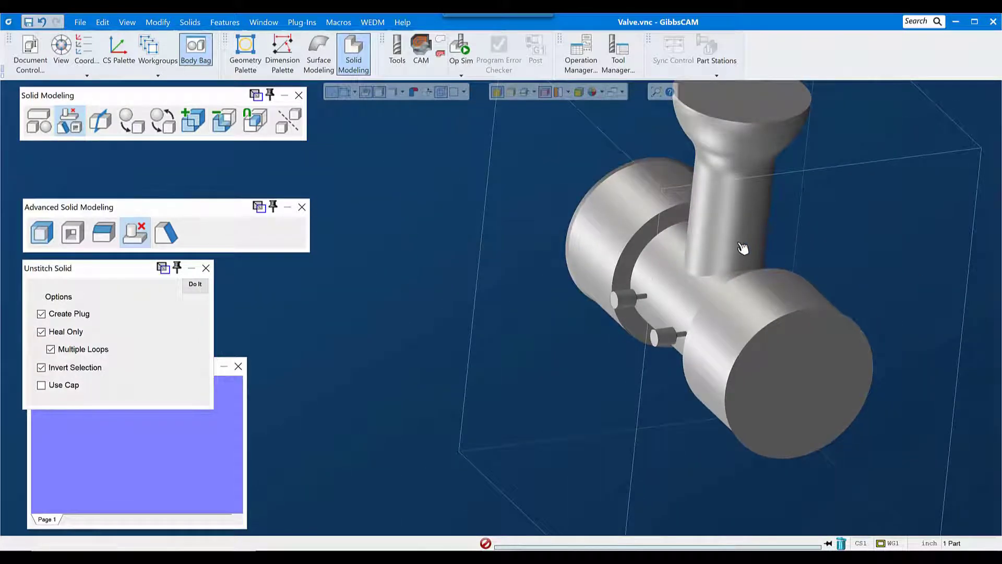
click(743, 248)
click(840, 543)
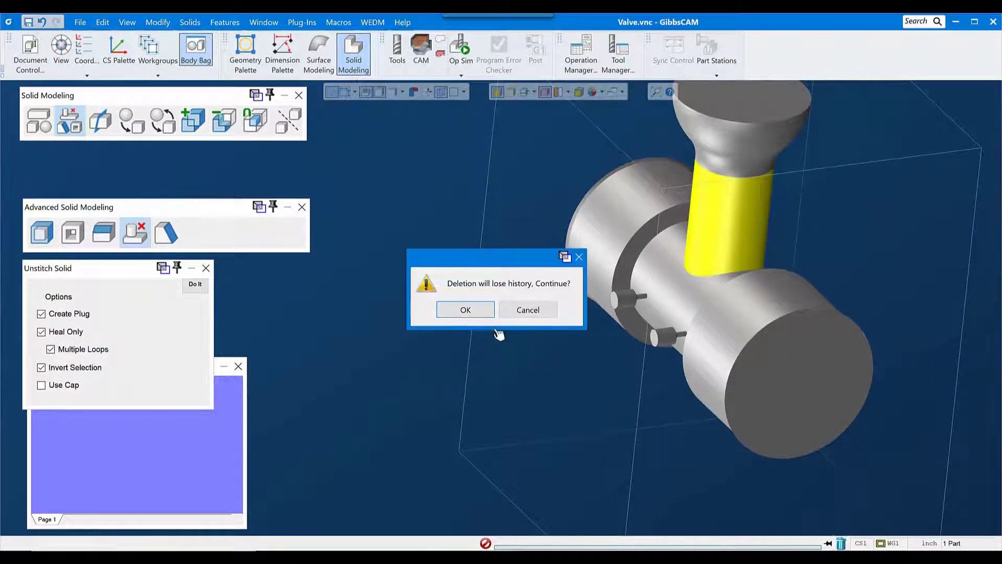
click(472, 311)
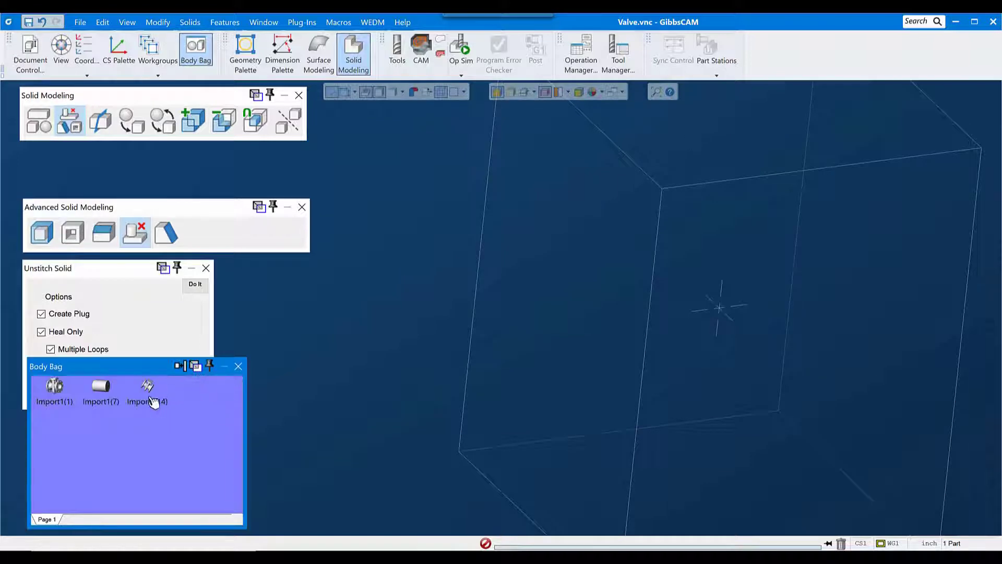
Step: Bring the healed valve body back out of the Body Bag and close the Body Bag
double_click(148, 389)
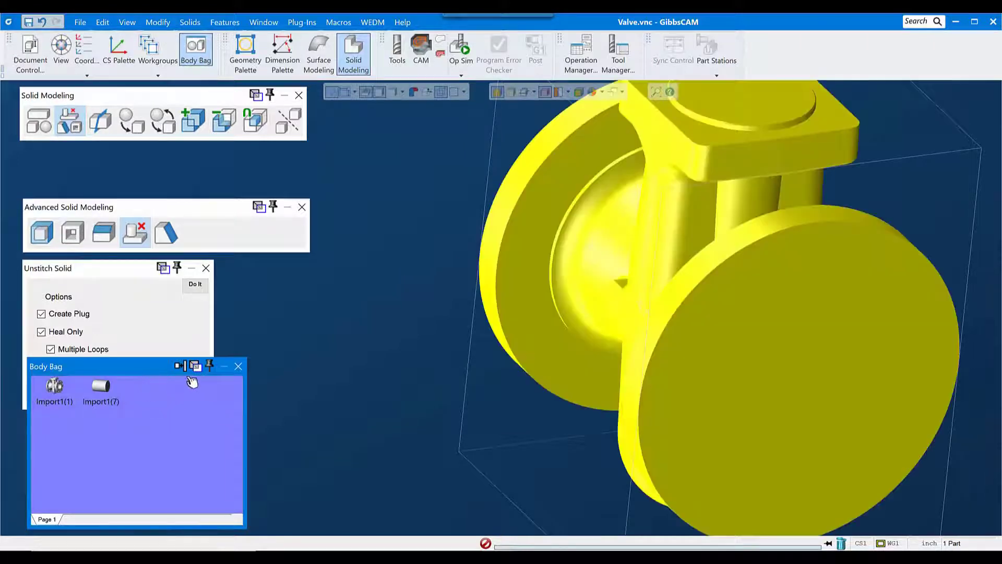
click(239, 366)
scroll(478, 412, down, 3)
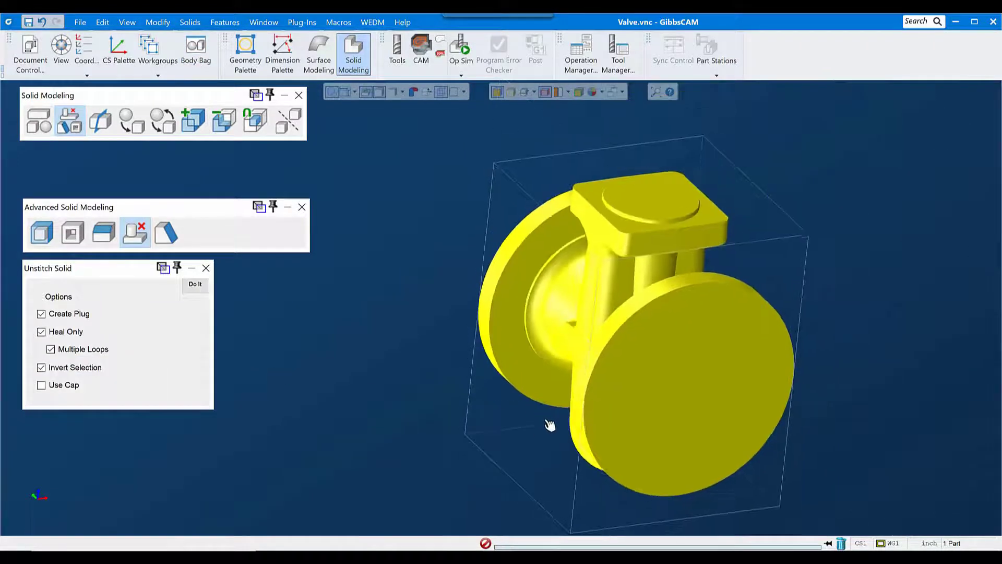
Step: Unstitch the two round spot faces on the side boss by selecting their circular end faces and narrow side walls
scroll(593, 312, up, 5)
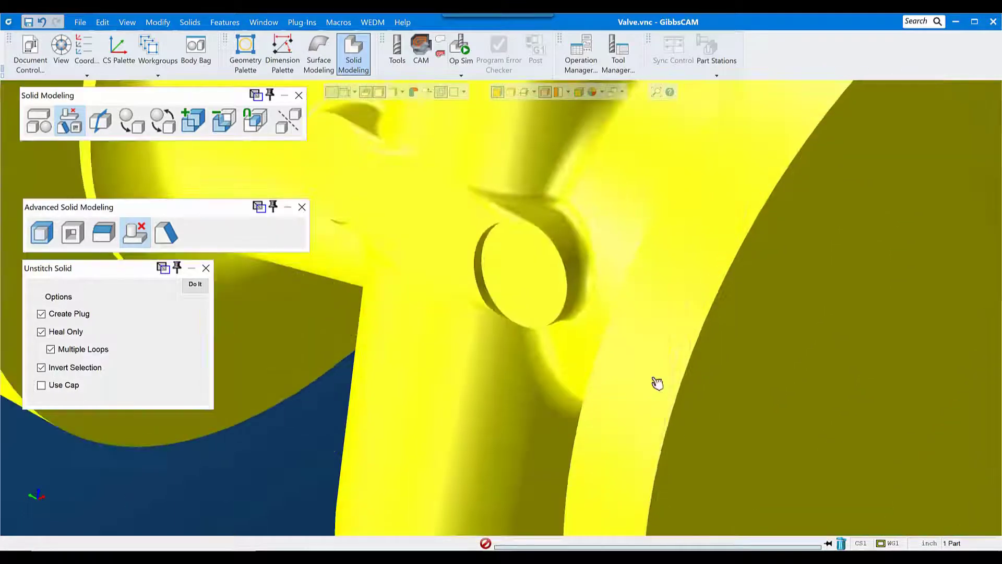
click(540, 289)
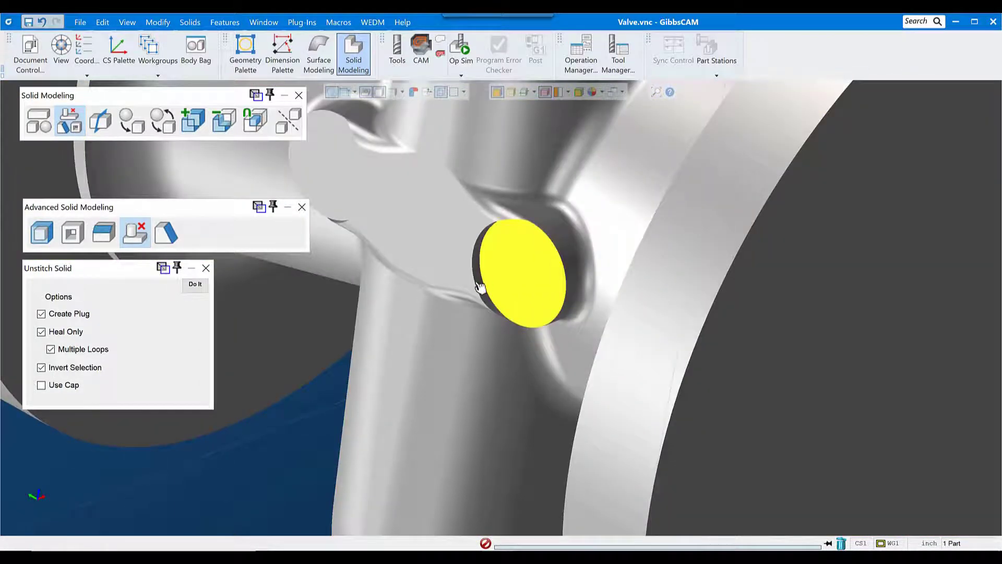
middle_drag(425, 351, 445, 215)
click(478, 228)
middle_drag(559, 282, 578, 299)
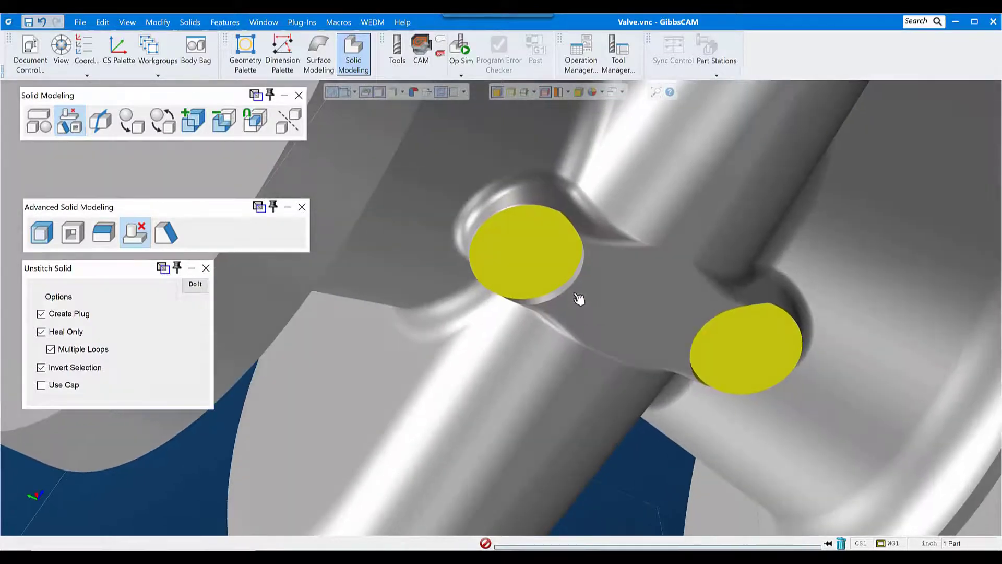
click(565, 291)
middle_drag(660, 392, 670, 265)
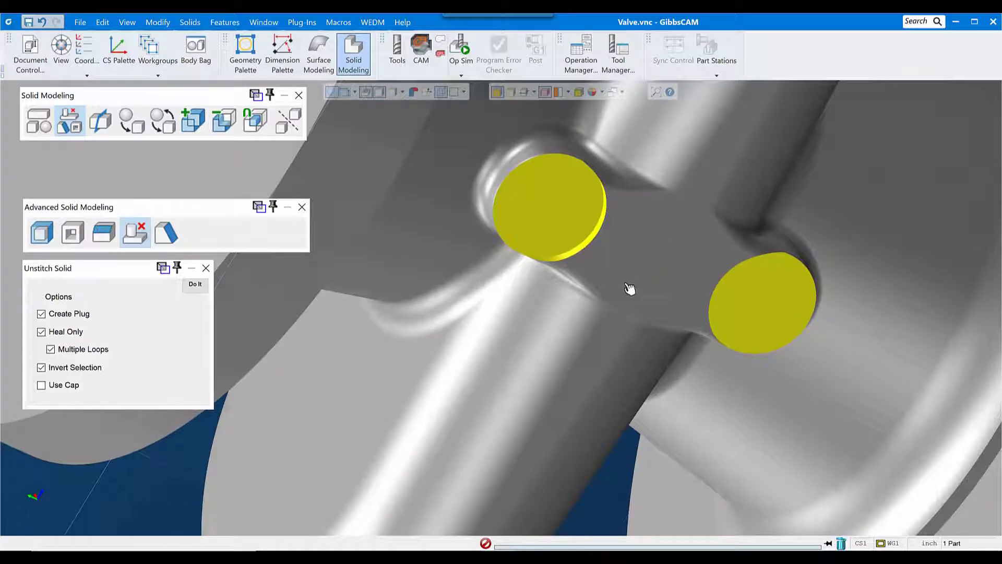
middle_drag(662, 320, 642, 208)
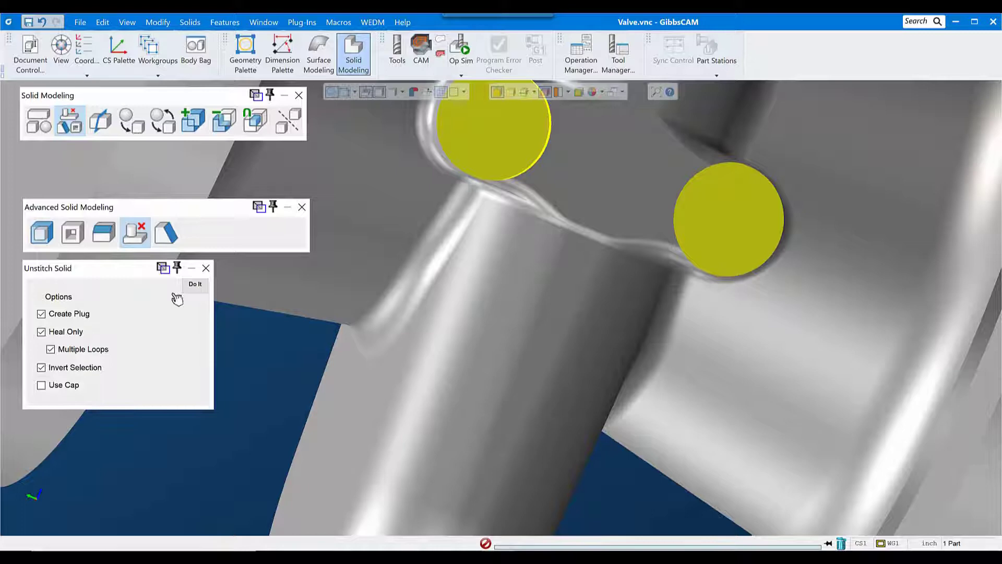
click(195, 285)
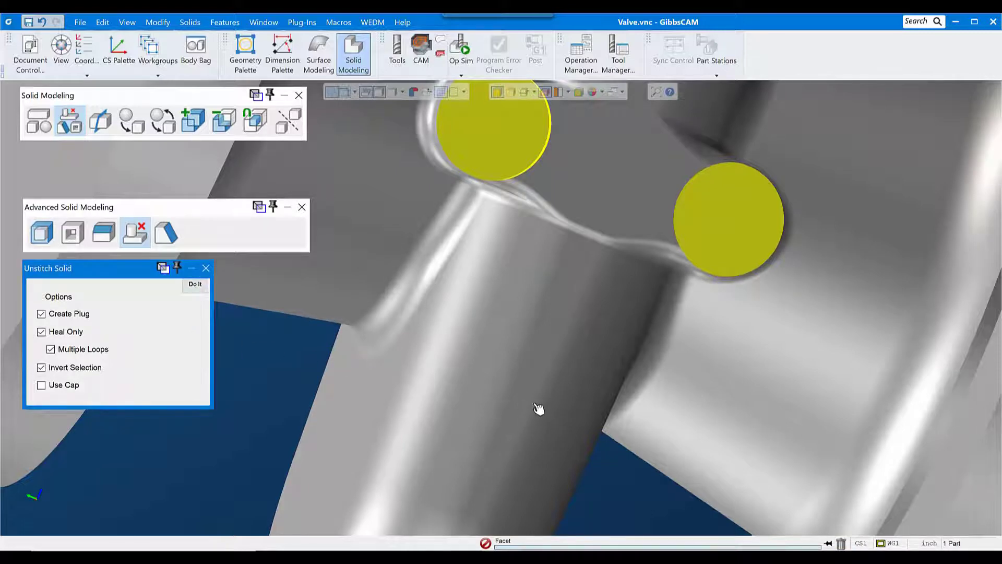
middle_drag(603, 441, 635, 293)
scroll(638, 297, down, 5)
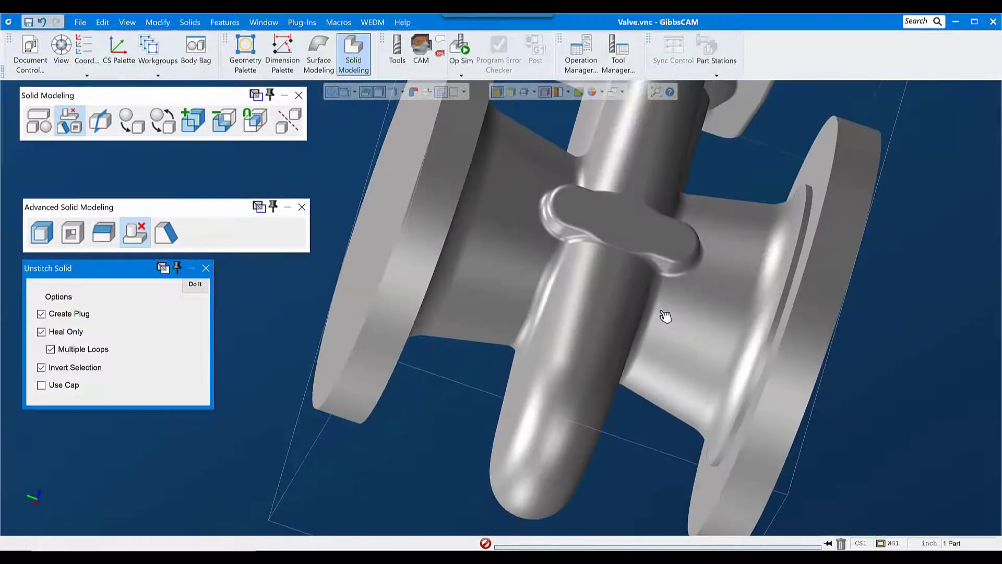
middle_drag(767, 324, 625, 369)
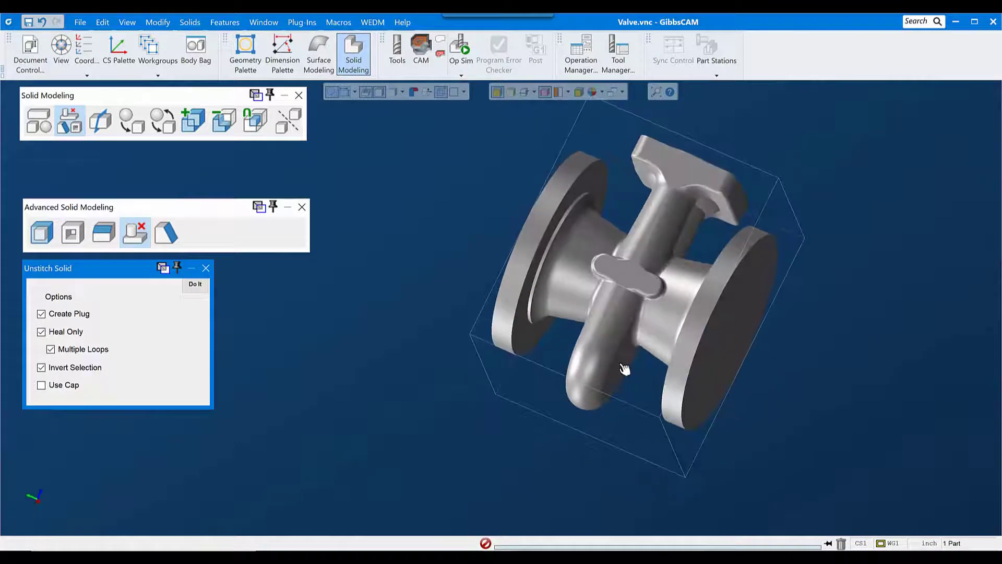
Step: Store the simplified valve in the Body Bag, bring out the original valve solid in isometric view, and close the Body Bag
double_click(642, 248)
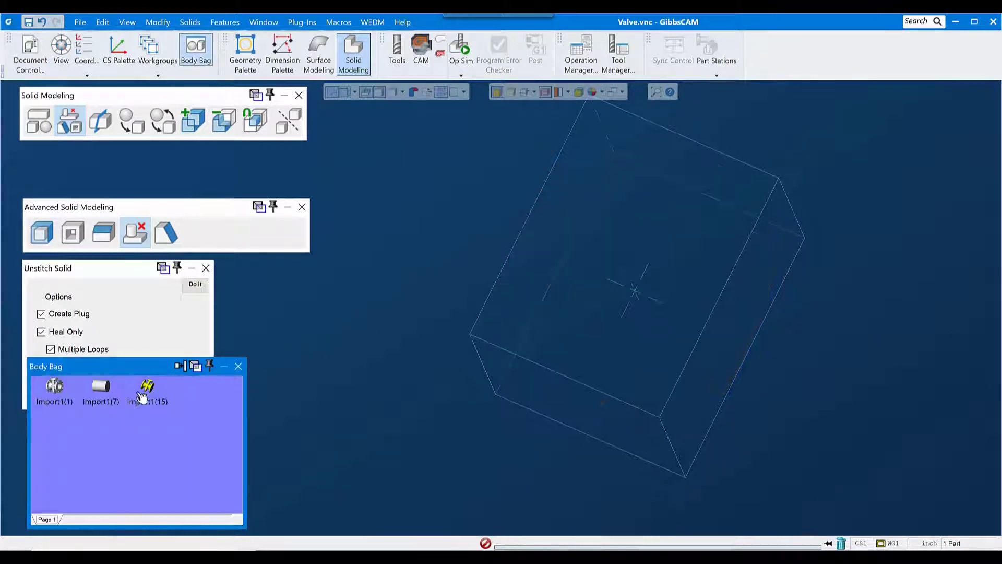
click(55, 389)
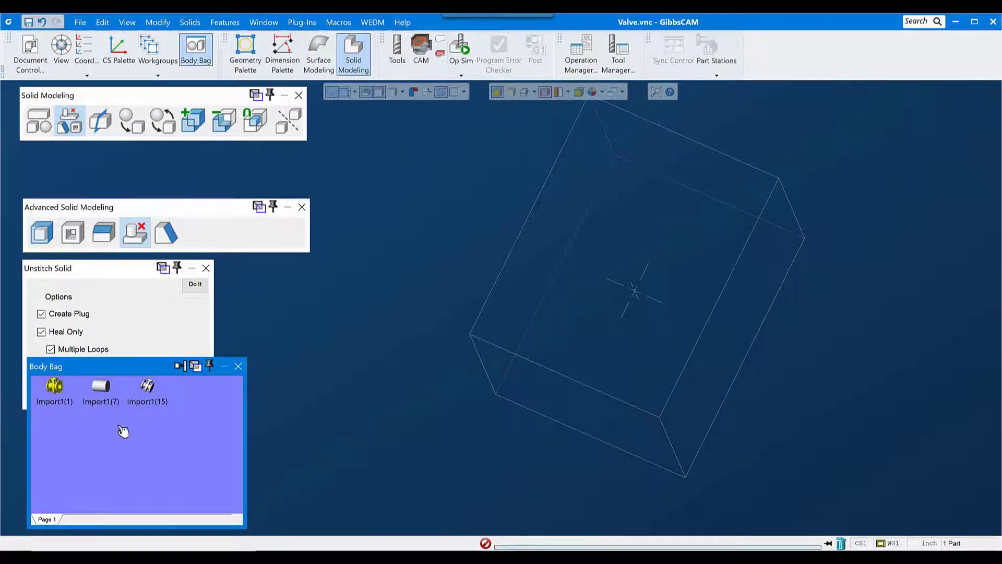
drag(133, 425, 348, 396)
key(ctrl+i)
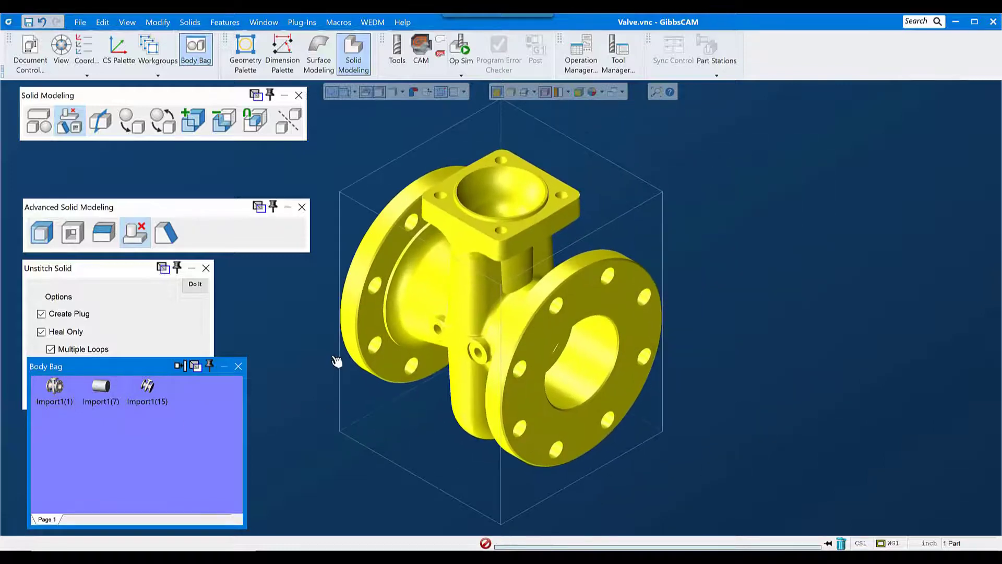
click(238, 366)
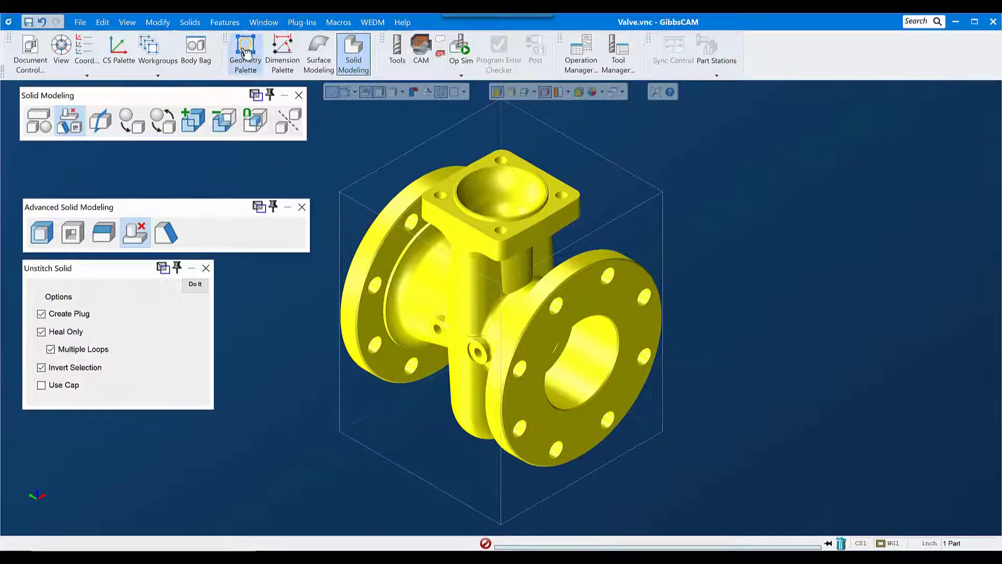
Step: Open the Hole Manager, run AFR on the original valve solid, and group the recognized holes automatically
click(225, 22)
click(228, 68)
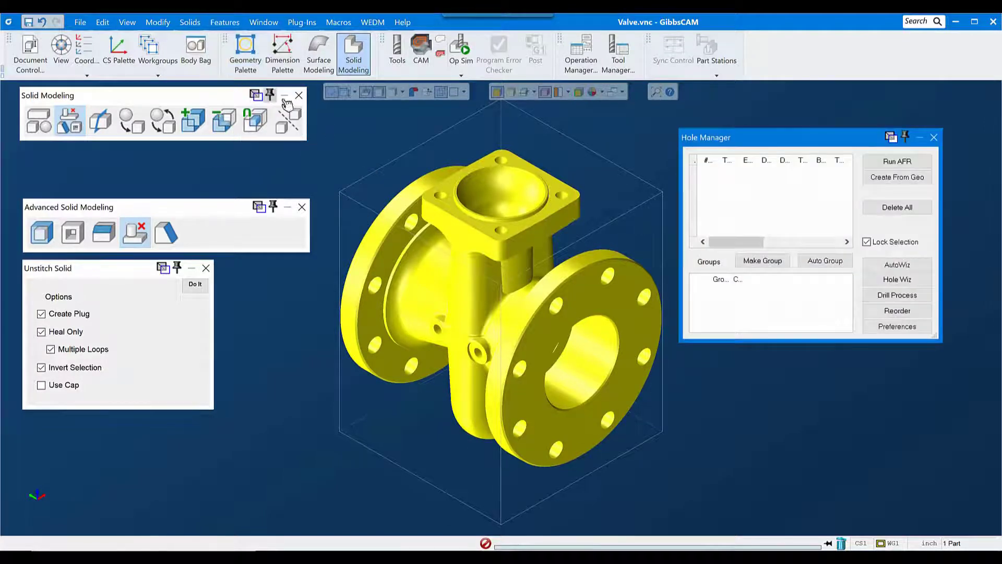
click(901, 163)
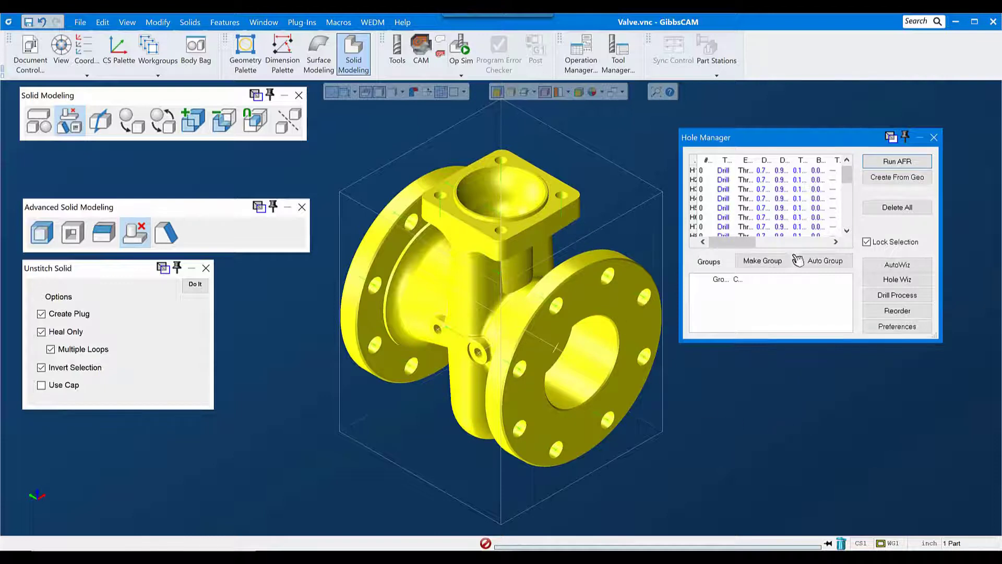
click(834, 265)
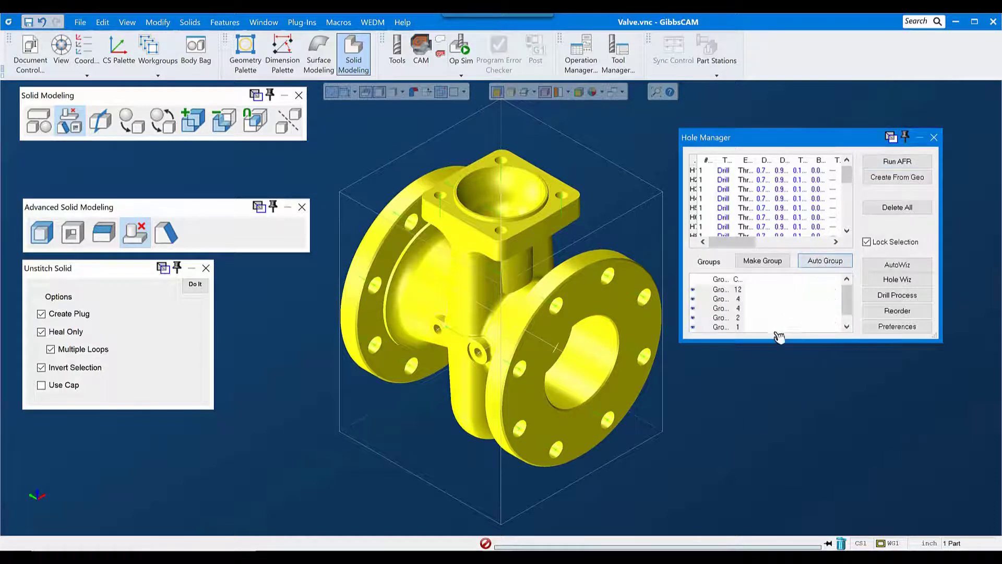
Step: Select all the hole groups from first to last and unstitch their holes with Create Plug turned off
click(723, 291)
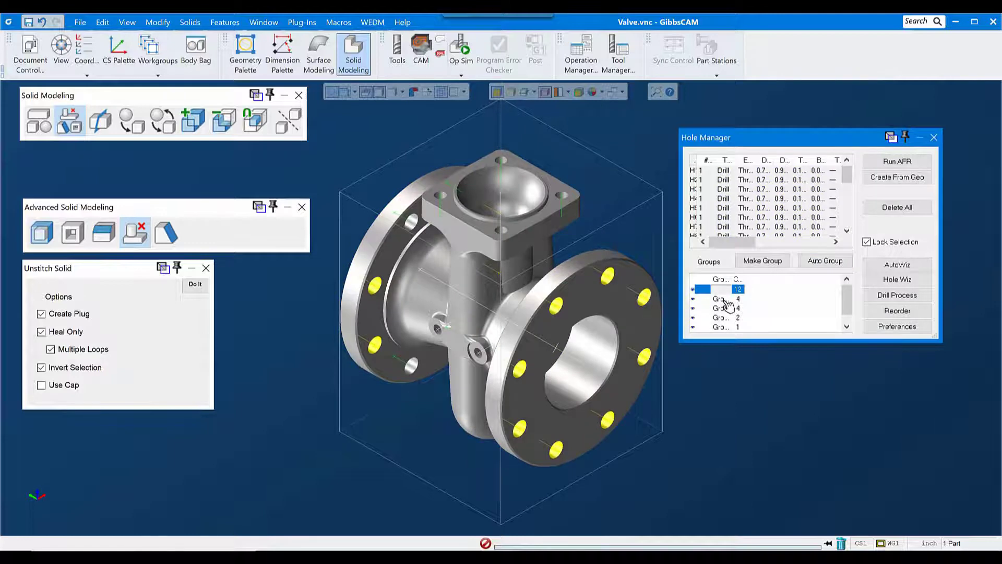
click(724, 300)
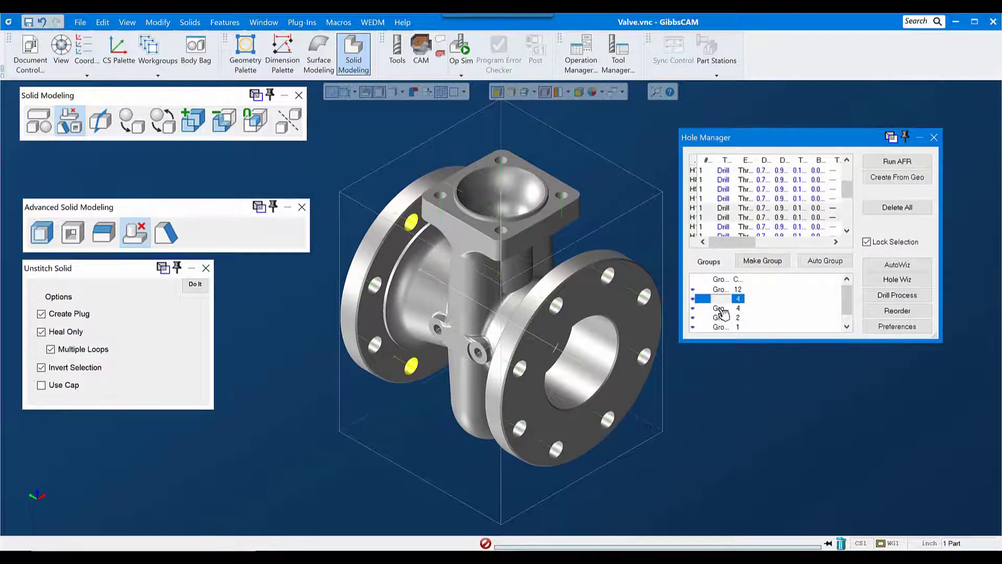
click(722, 310)
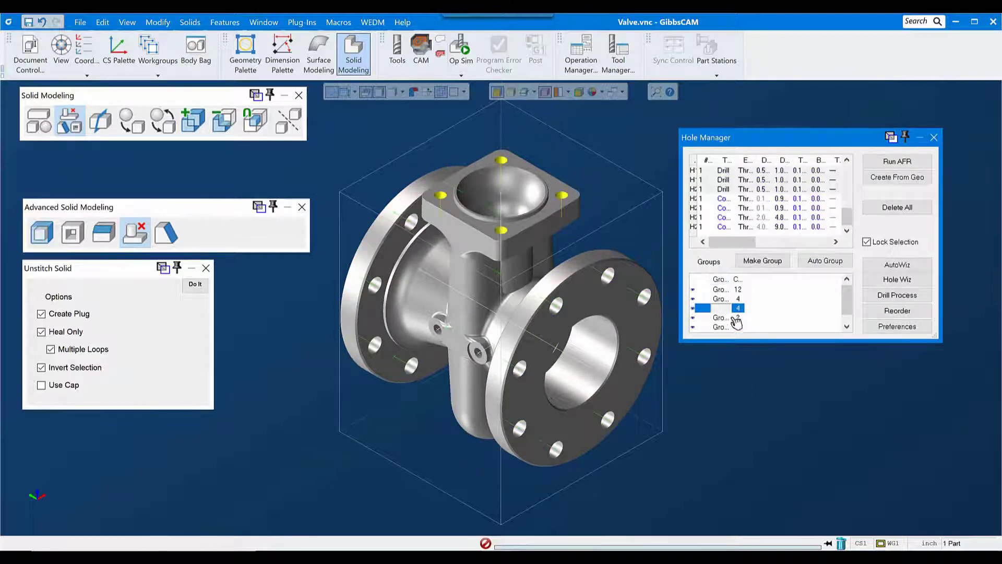
click(723, 290)
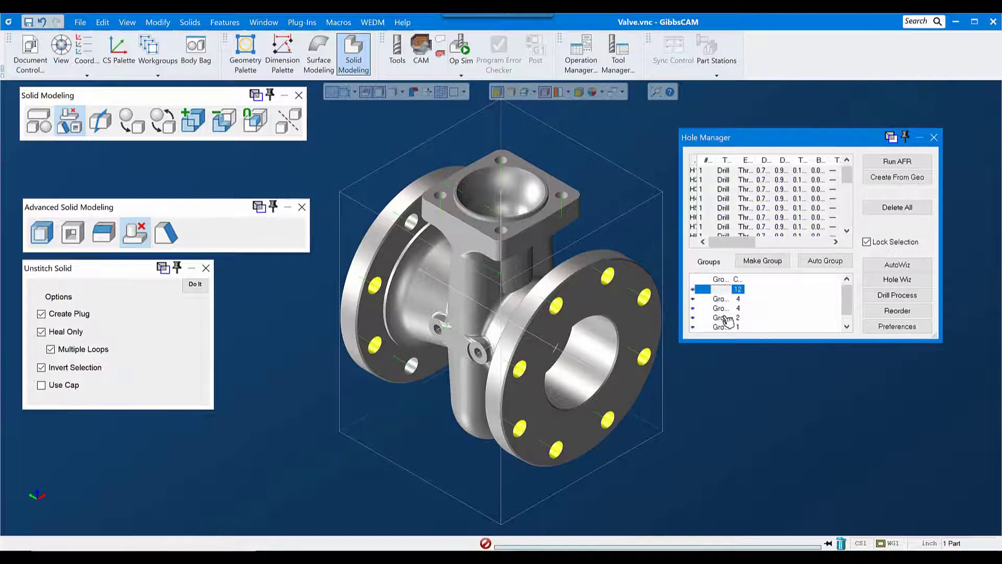
scroll(725, 320, down, 1)
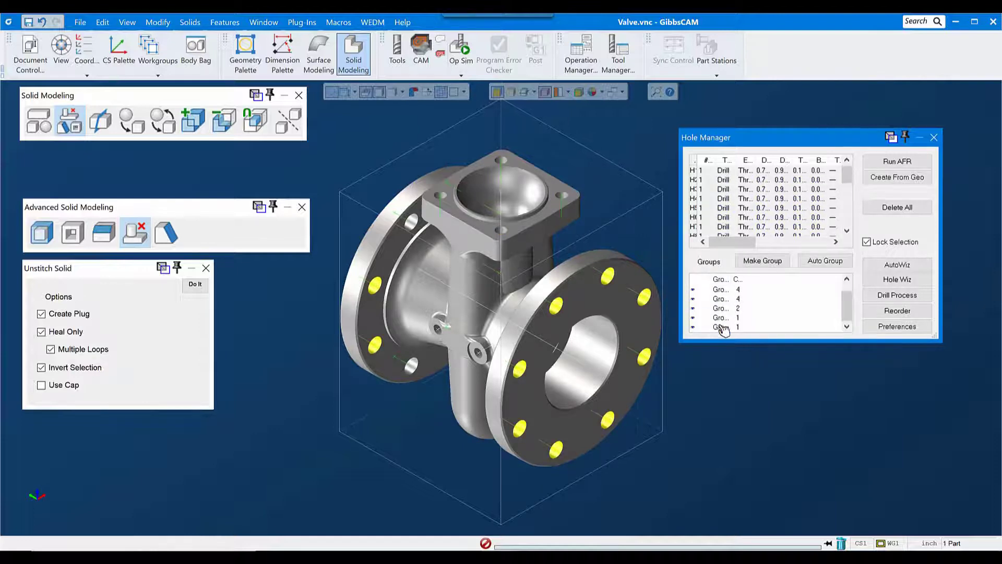
shift+click(723, 329)
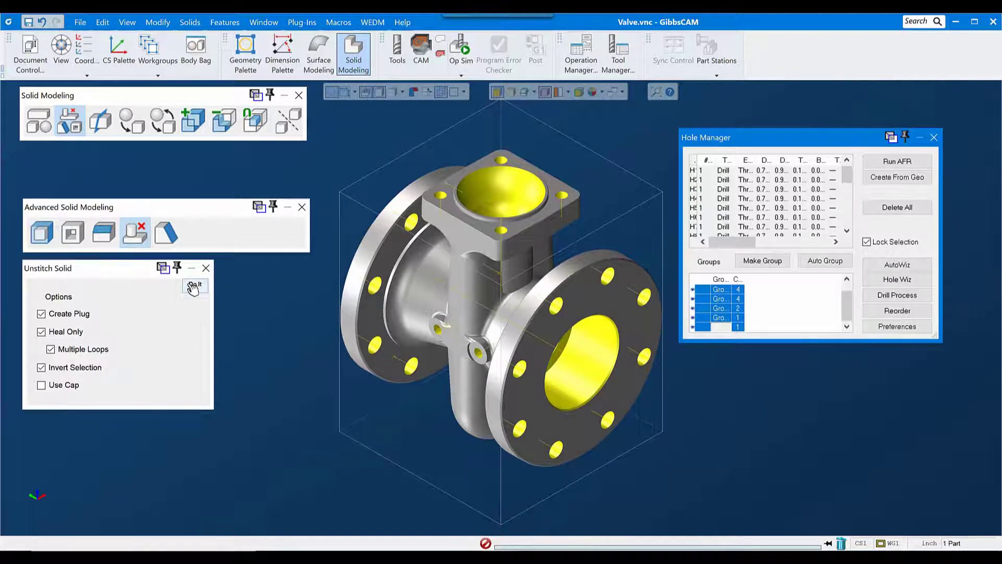
click(66, 315)
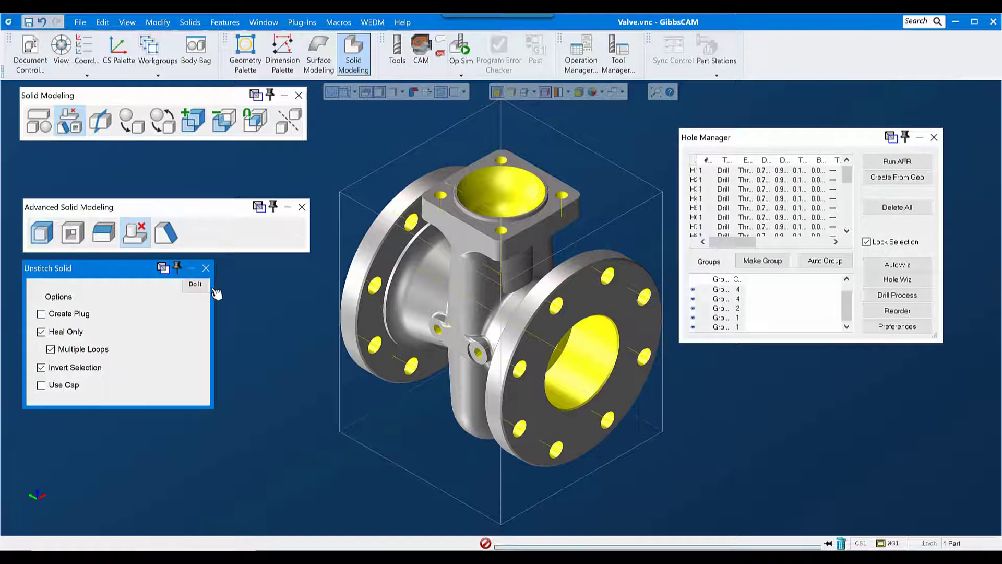
click(196, 287)
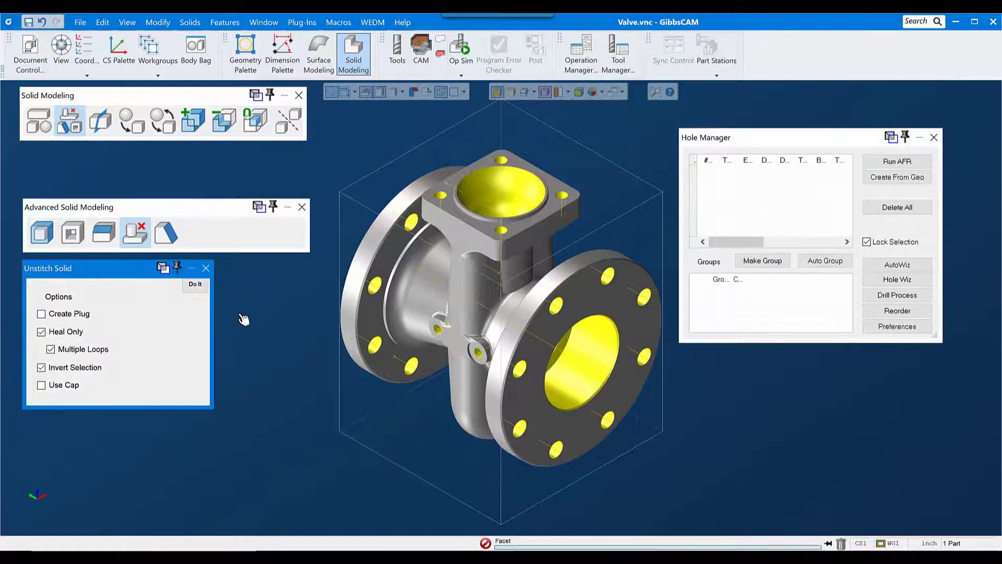